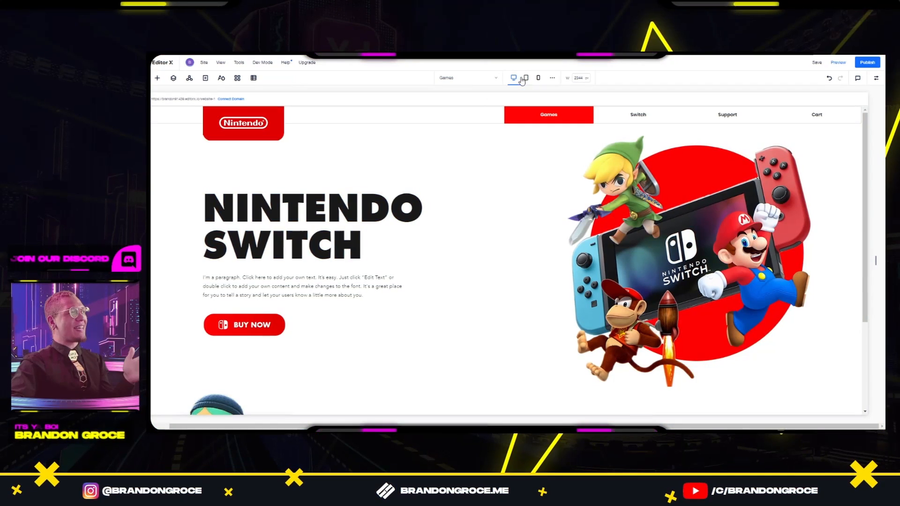
Step: Review how the Games page's hero and game cards adapt at the tablet, mobile and desktop breakpoints and at a narrower canvas width
{"action": "left_click", "coordinate": [524, 78]}
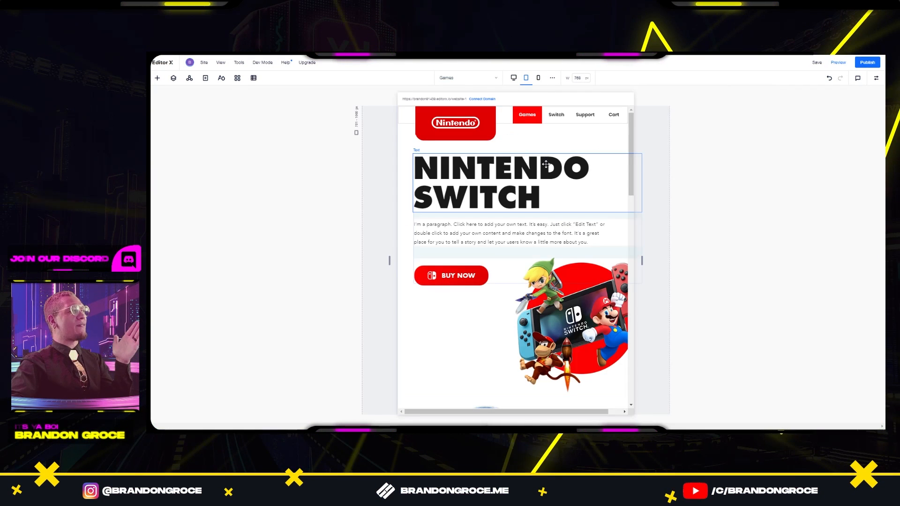
{"action": "scroll", "coordinate": [540, 111], "scroll_direction": "down", "scroll_amount": 15}
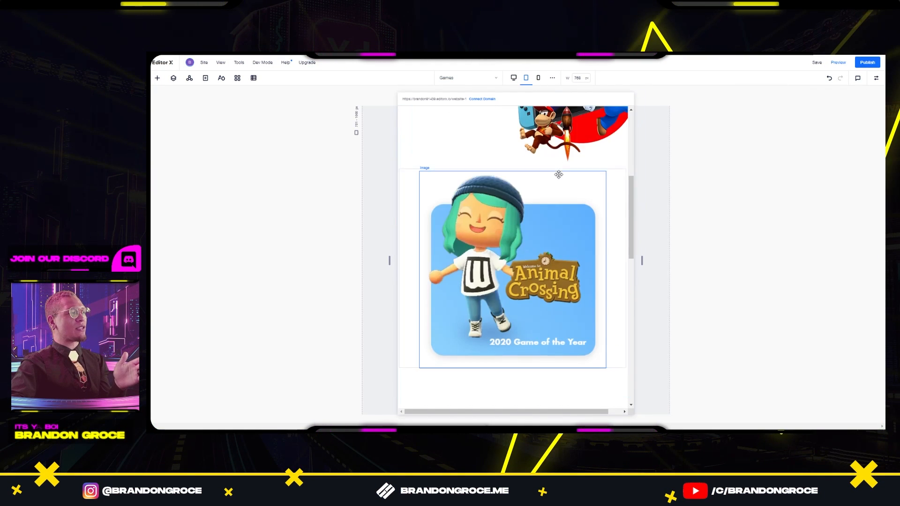
{"action": "scroll", "coordinate": [561, 129], "scroll_direction": "up", "scroll_amount": 5}
{"action": "scroll", "coordinate": [561, 130], "scroll_direction": "up", "scroll_amount": 10}
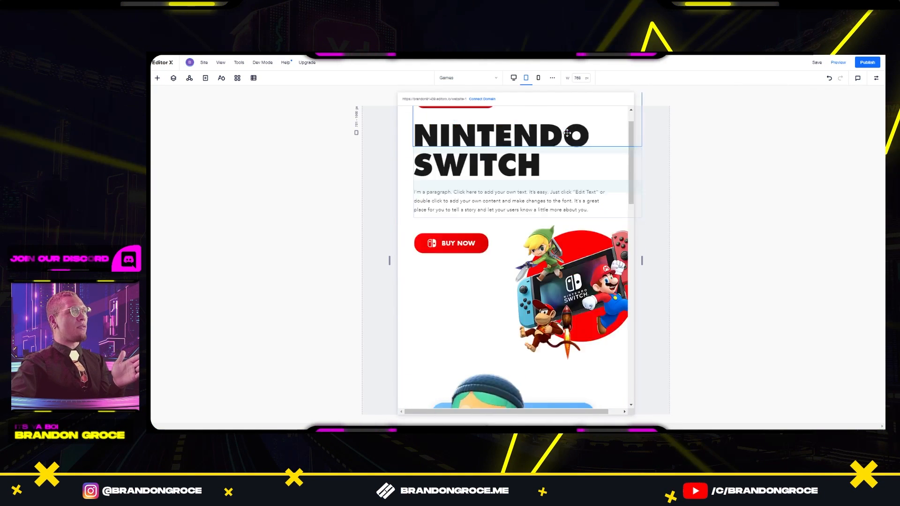
{"action": "left_click", "coordinate": [538, 77]}
{"action": "left_click", "coordinate": [513, 78]}
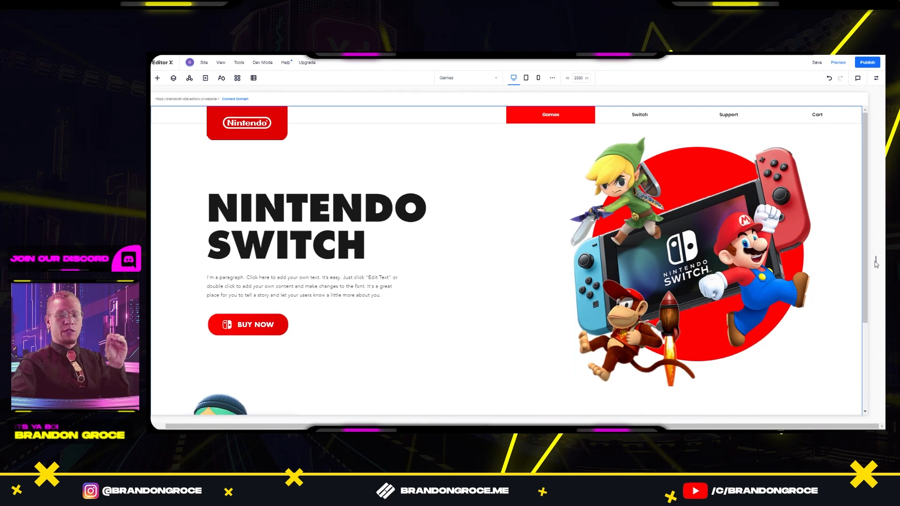
{"action": "left_click_drag", "start_coordinate": [875, 261], "coordinate": [581, 256]}
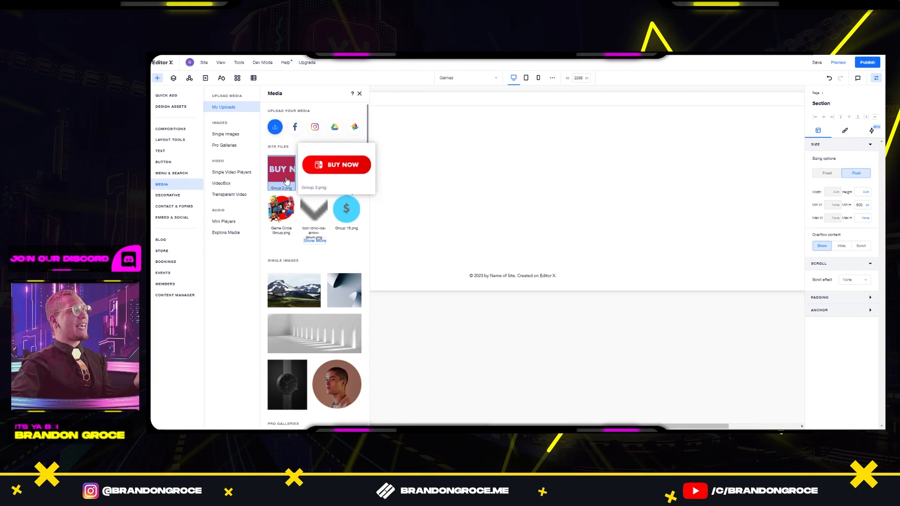
Step: Inspect the media upload sources and the site files already in the media library
{"action": "left_click", "coordinate": [287, 180]}
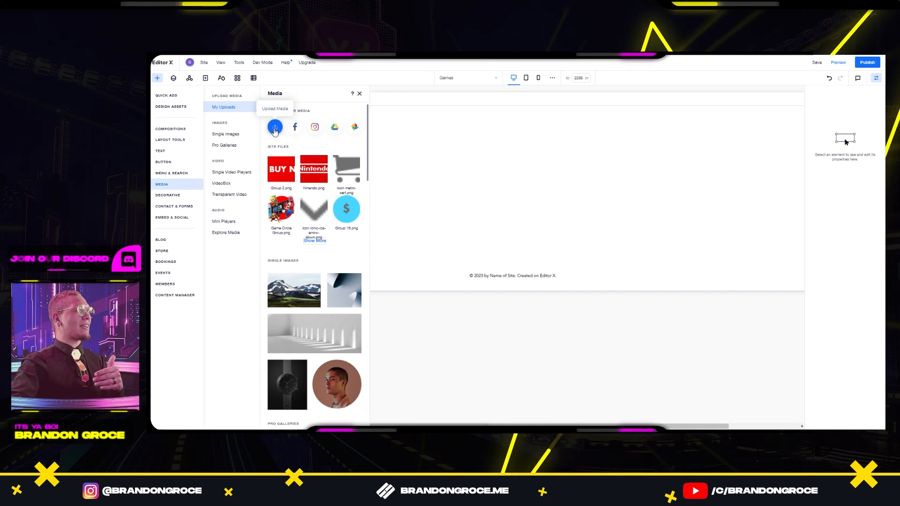
{"action": "left_click", "coordinate": [275, 127]}
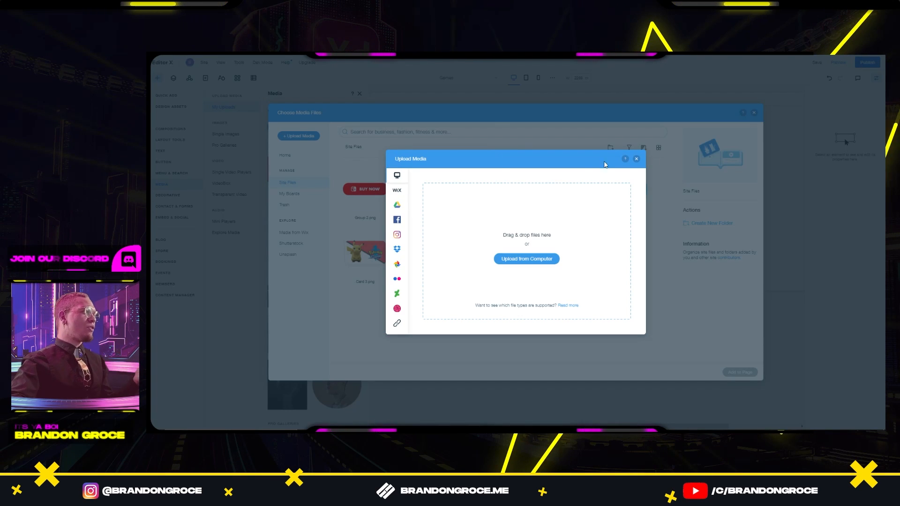
{"action": "left_click", "coordinate": [636, 158]}
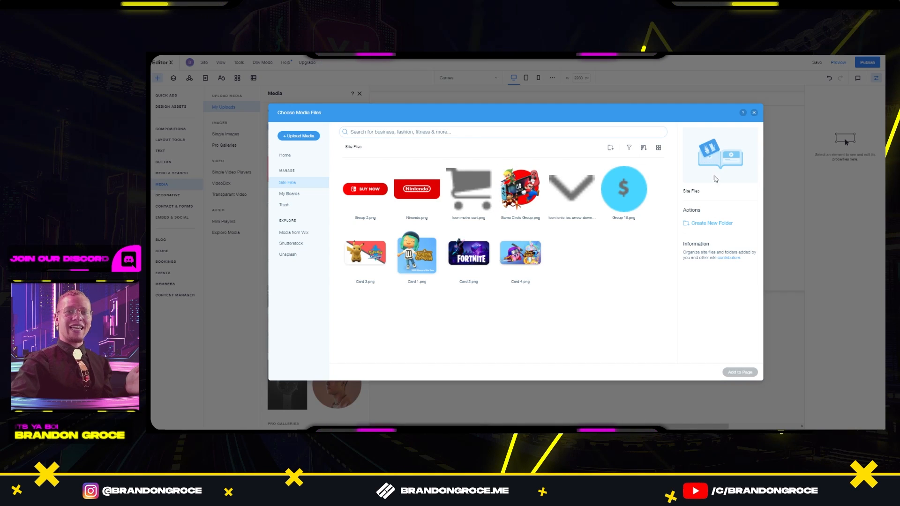
{"action": "left_click", "coordinate": [754, 114]}
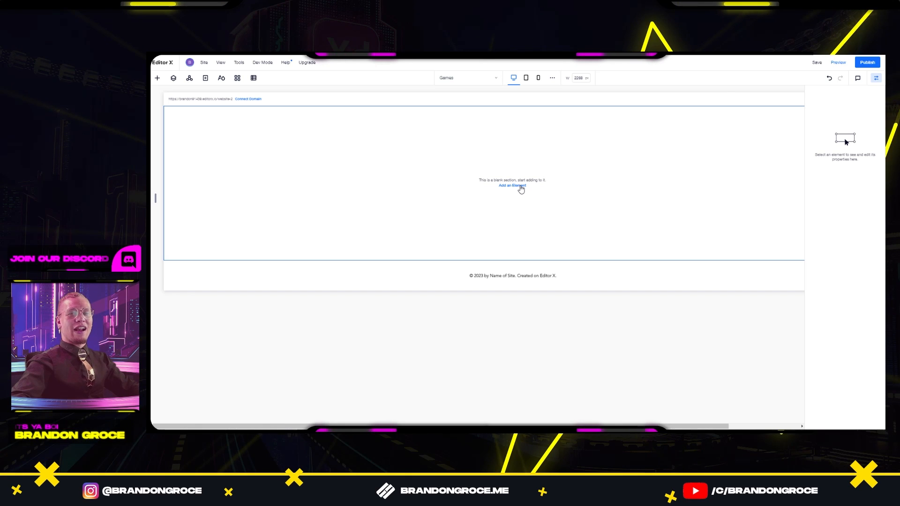
Step: Try to place the Game Circle Group image in the blank section and check the page's layer list
{"action": "left_click", "coordinate": [173, 78]}
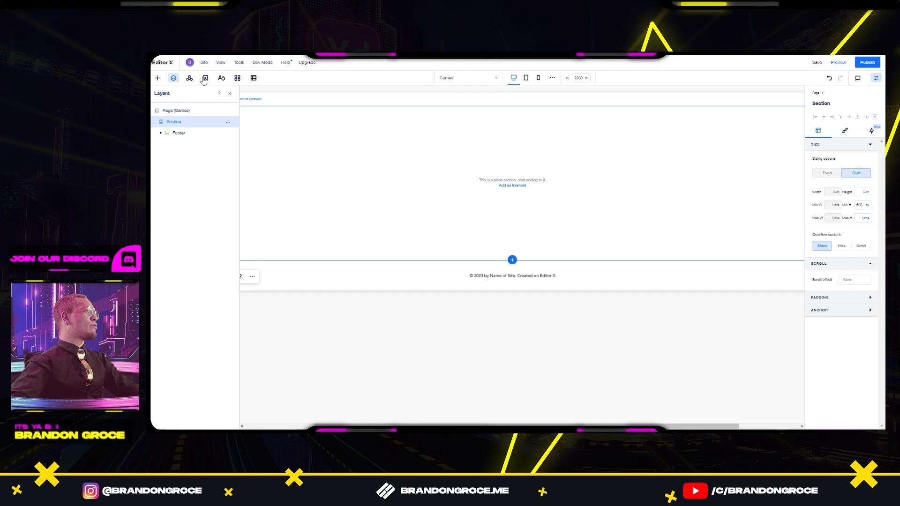
{"action": "left_click", "coordinate": [158, 78]}
{"action": "left_click_drag", "start_coordinate": [282, 211], "coordinate": [512, 183]}
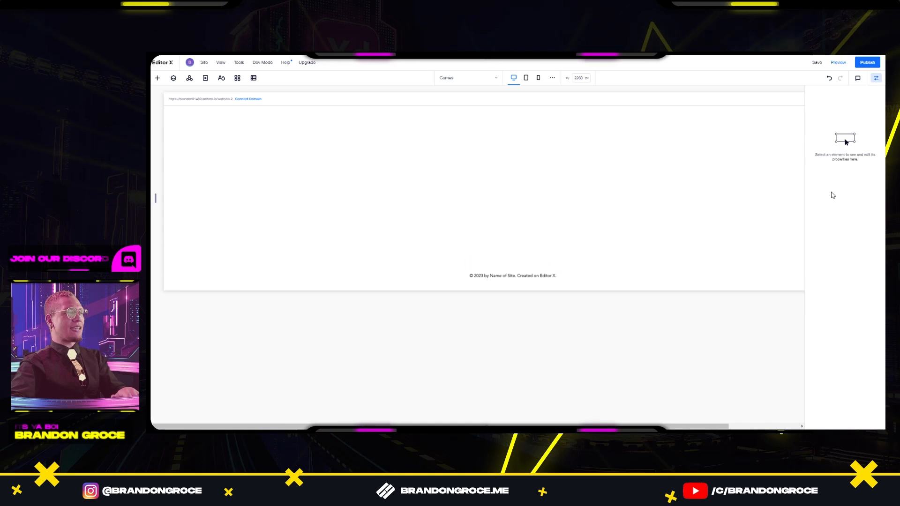
{"action": "left_click", "coordinate": [174, 78]}
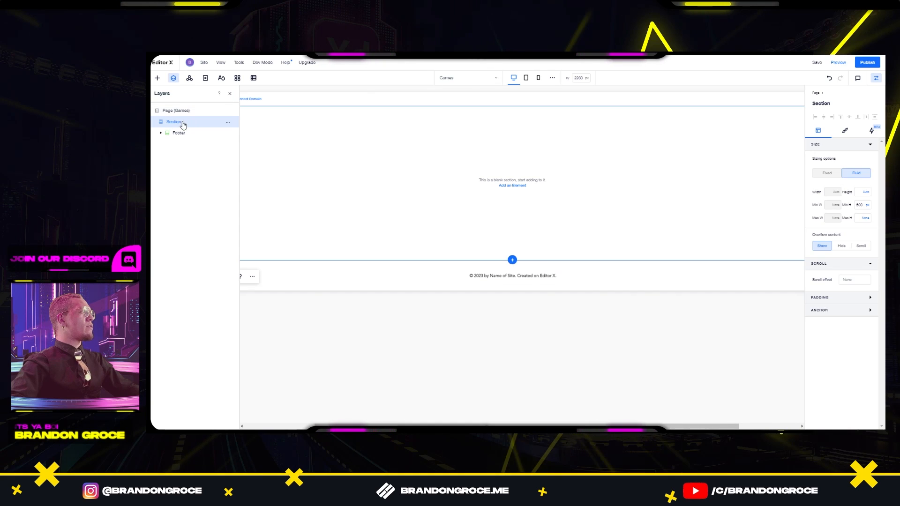
Step: Add a borderless horizontal menu with a blue active item to the blank section and align it to the section's upper-right corner
{"action": "left_click", "coordinate": [157, 78]}
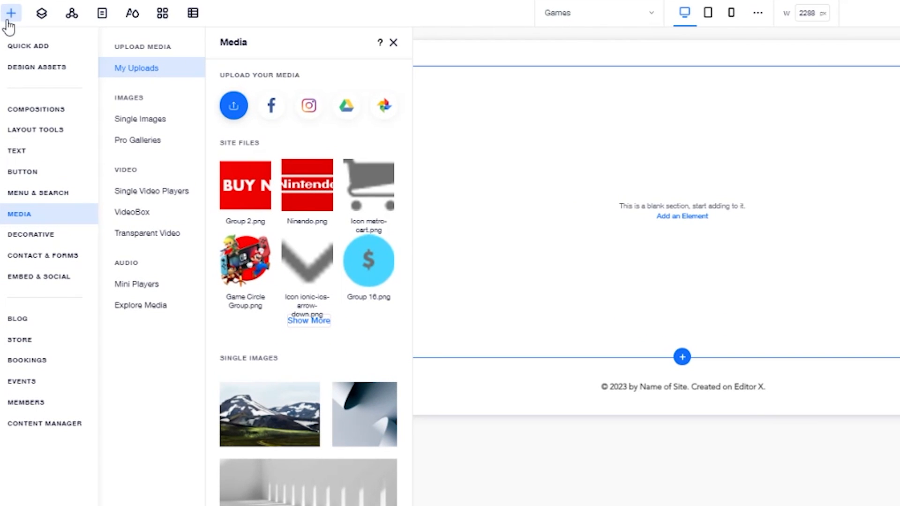
{"action": "left_click", "coordinate": [36, 191]}
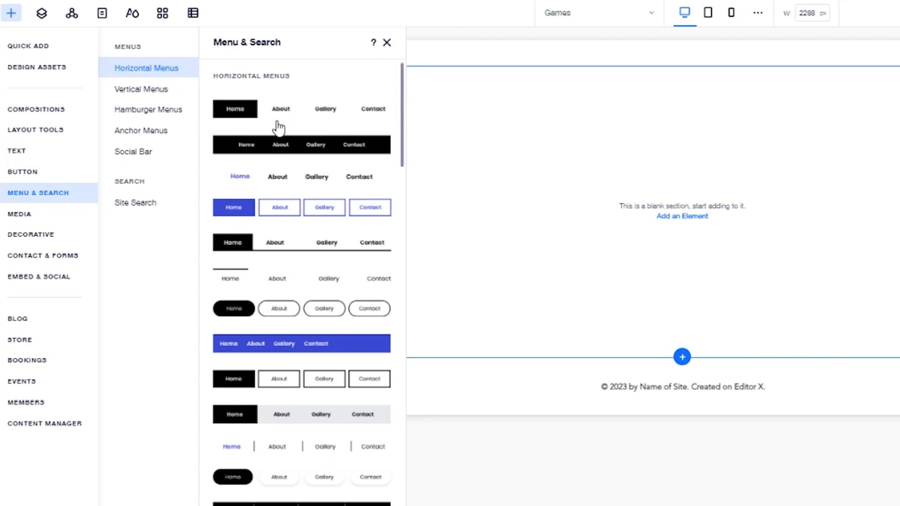
{"action": "left_click_drag", "start_coordinate": [273, 182], "coordinate": [811, 100]}
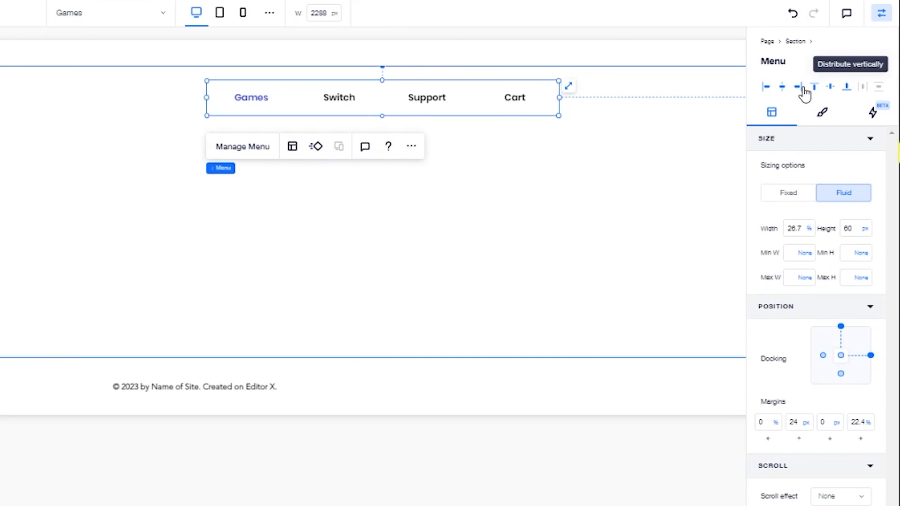
{"action": "left_click", "coordinate": [798, 89]}
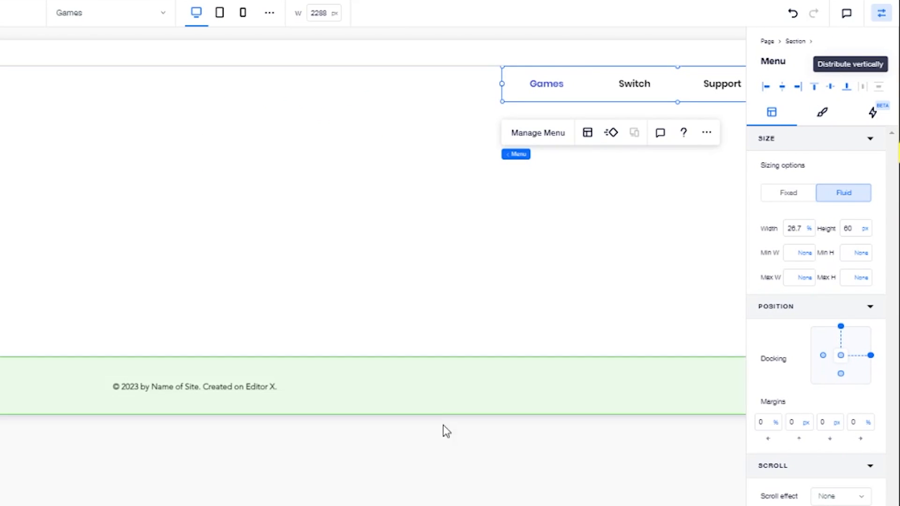
Step: Shrink the section's height to a thin strip just below the menu
{"action": "left_click_drag", "start_coordinate": [394, 354], "coordinate": [415, 125]}
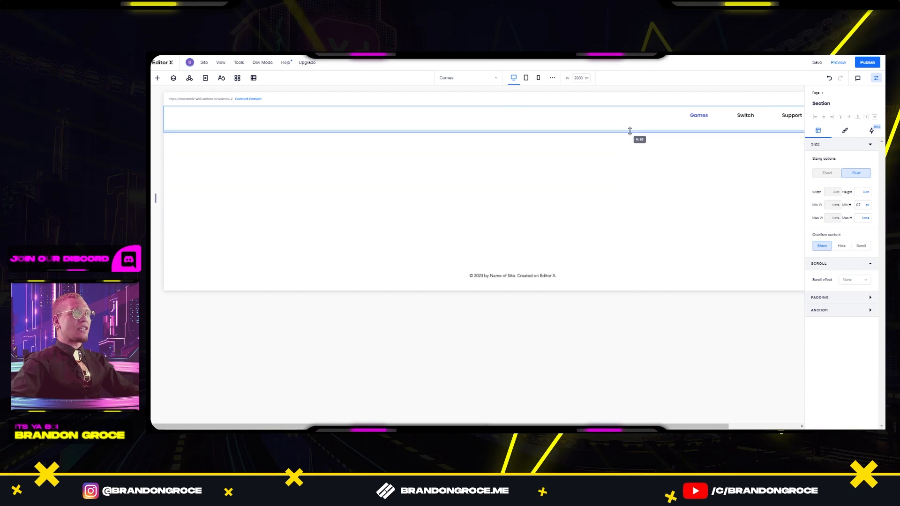
{"action": "mouse_move", "coordinate": [629, 131]}
{"action": "left_mouse_down"}
{"action": "mouse_move", "coordinate": [635, 119]}
{"action": "mouse_move", "coordinate": [633, 130]}
{"action": "left_mouse_up"}
{"action": "left_click_drag", "start_coordinate": [573, 129], "coordinate": [568, 123]}
{"action": "left_click", "coordinate": [679, 119]}
{"action": "left_click", "coordinate": [661, 126]}
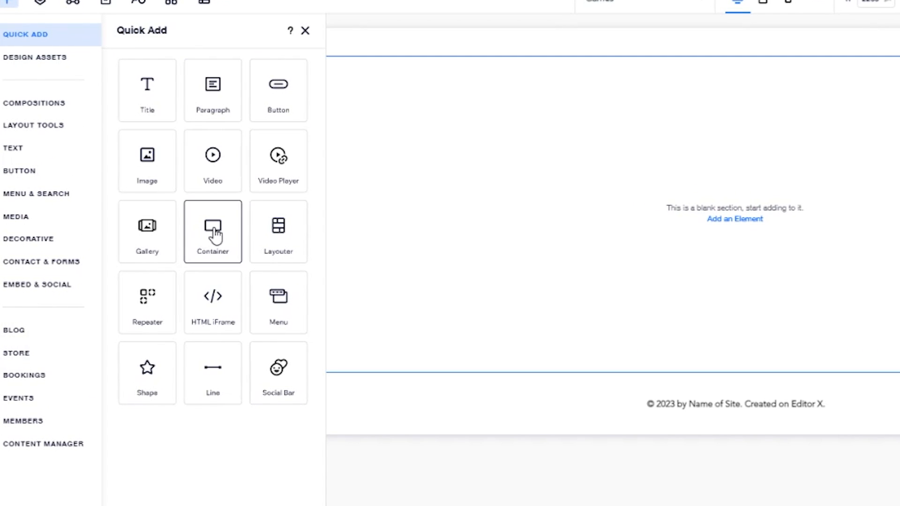
Step: Add two containers to the blank section, quick-adding the second one directly on the section
{"action": "left_click_drag", "start_coordinate": [216, 236], "coordinate": [719, 237]}
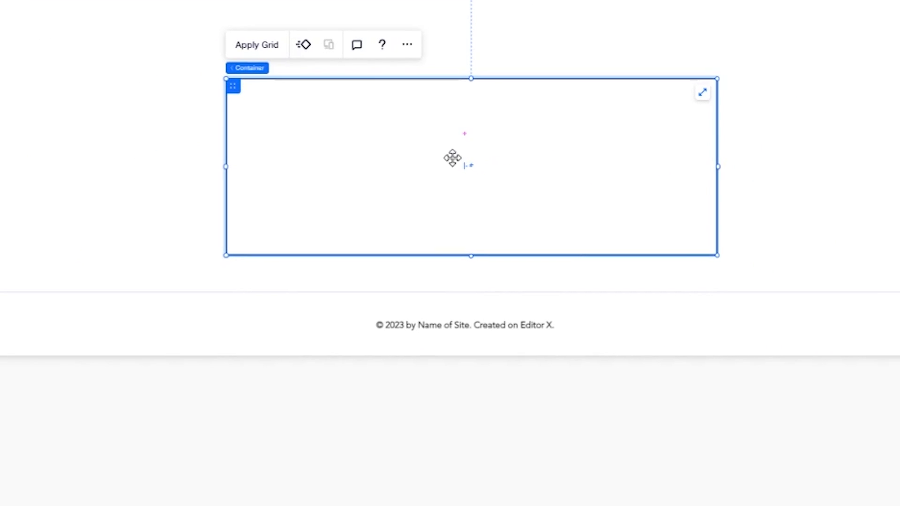
{"action": "right_click", "coordinate": [488, 43]}
{"action": "mouse_move", "coordinate": [569, 363]}
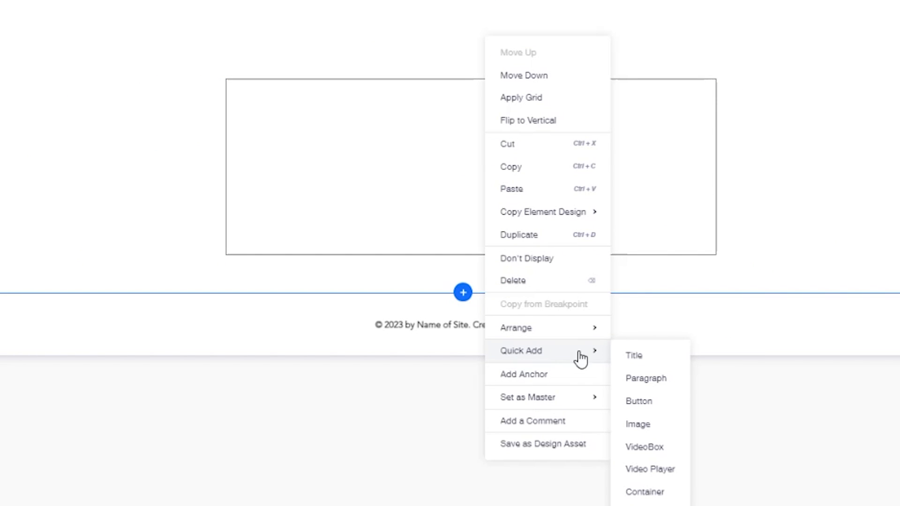
{"action": "left_click", "coordinate": [655, 492]}
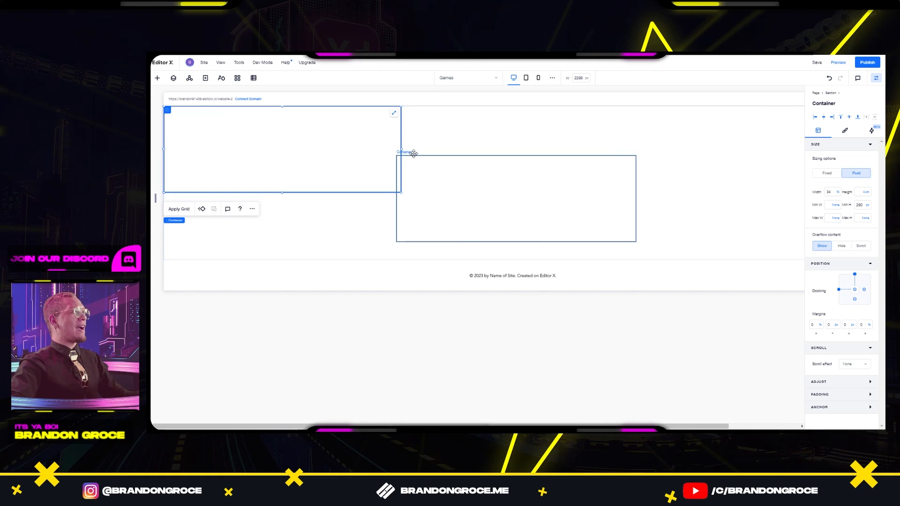
Step: Move the central container to the section's upper-right corner and align the other container to the section's left edge
{"action": "left_click", "coordinate": [423, 157]}
{"action": "left_click_drag", "start_coordinate": [423, 156], "coordinate": [630, 110]}
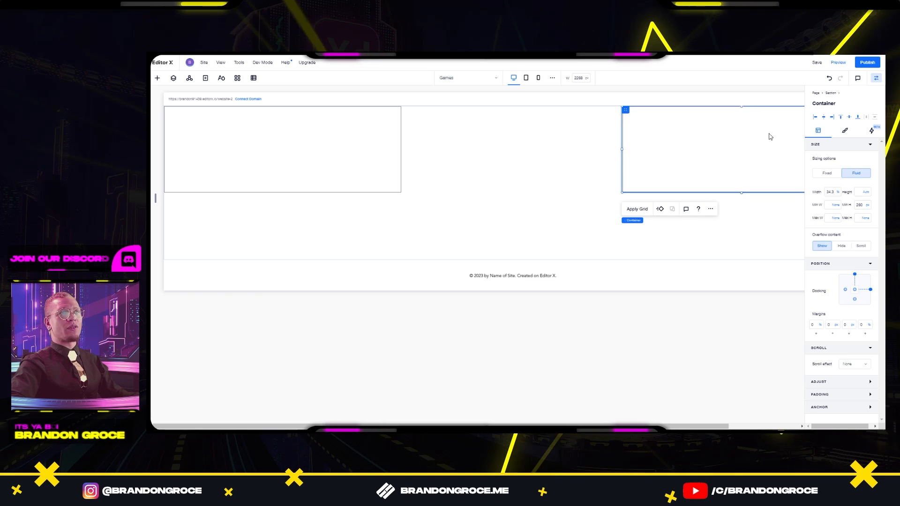
{"action": "left_click", "coordinate": [352, 129]}
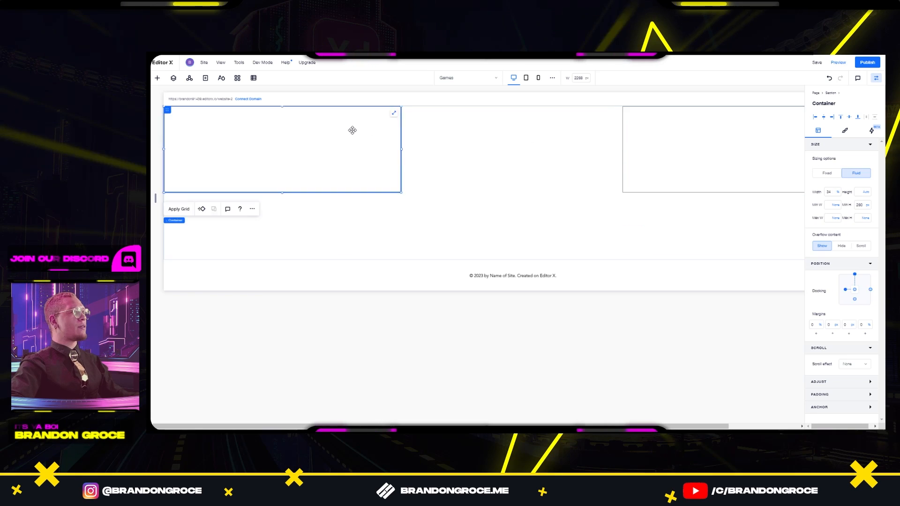
{"action": "left_click", "coordinate": [816, 117]}
Step: Place the Nintendo logo image in the left container and stretch it to fill the container
{"action": "left_click", "coordinate": [174, 78]}
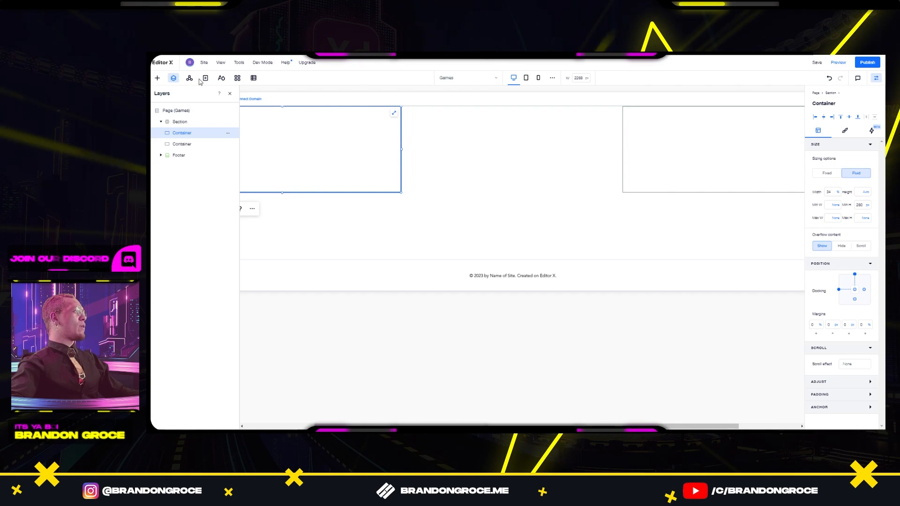
{"action": "left_click", "coordinate": [157, 78]}
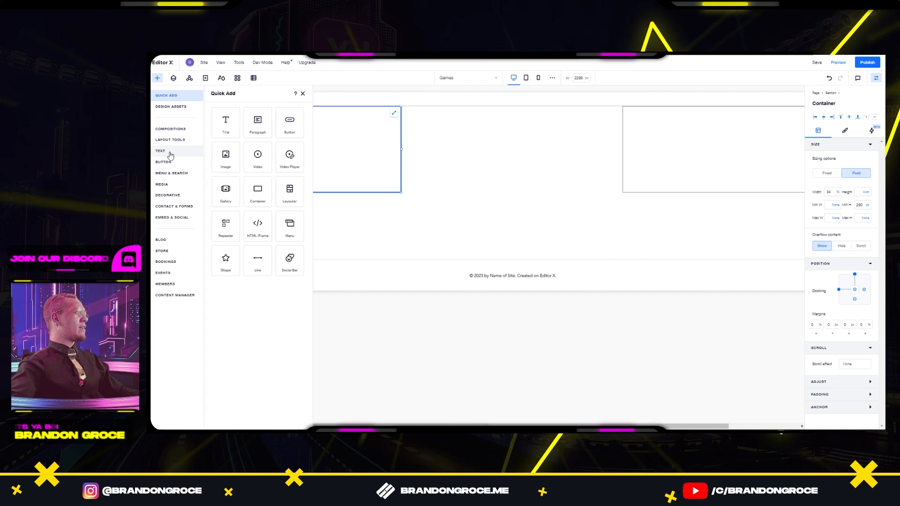
{"action": "left_click", "coordinate": [173, 188]}
{"action": "left_click_drag", "start_coordinate": [315, 171], "coordinate": [335, 135]}
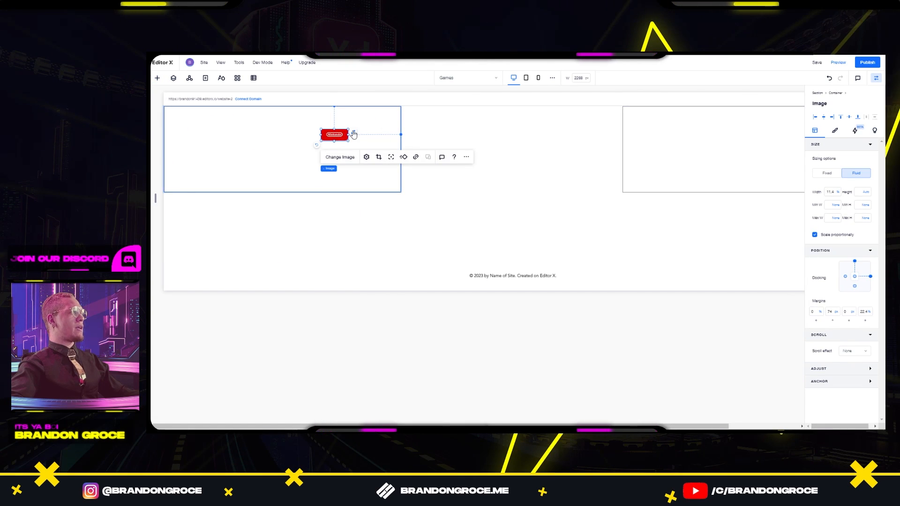
{"action": "left_click", "coordinate": [354, 134]}
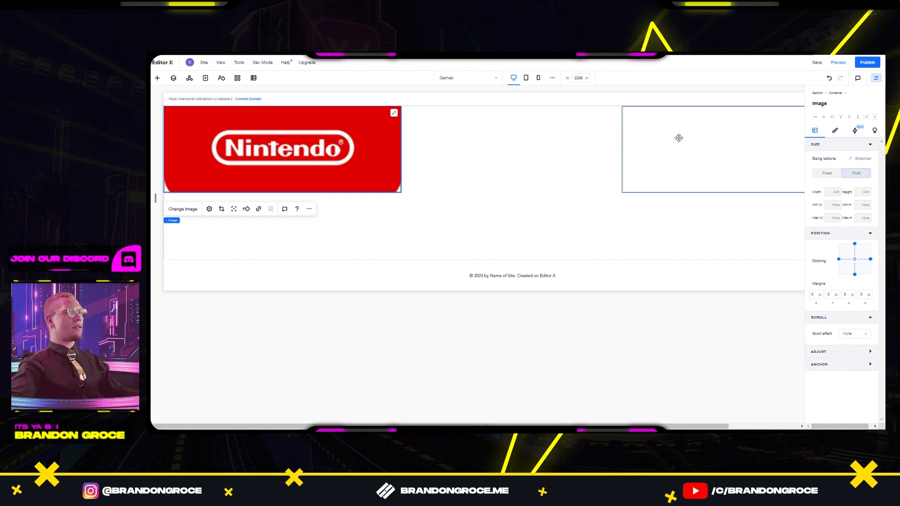
Step: Add a borderless horizontal menu with a blue active item to the right container and widen it to fit all its items
{"action": "left_click", "coordinate": [663, 141]}
{"action": "left_click", "coordinate": [157, 79]}
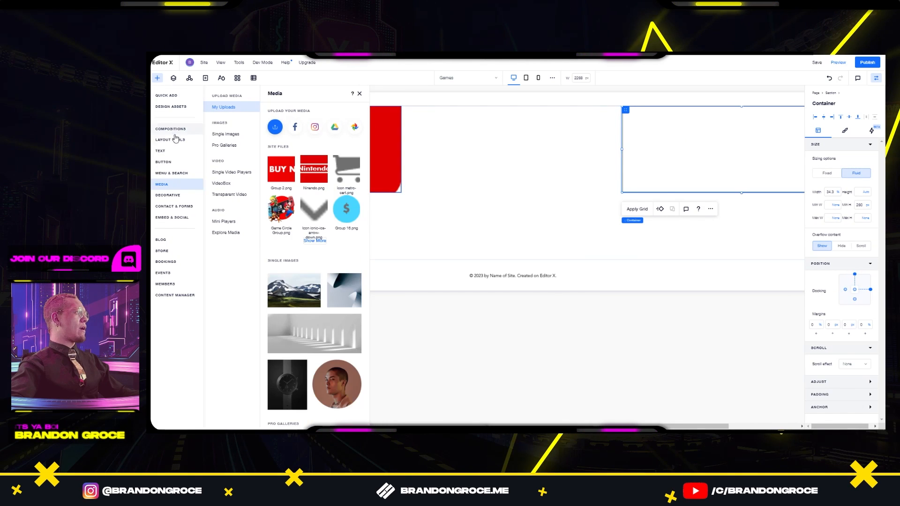
{"action": "left_click", "coordinate": [166, 174]}
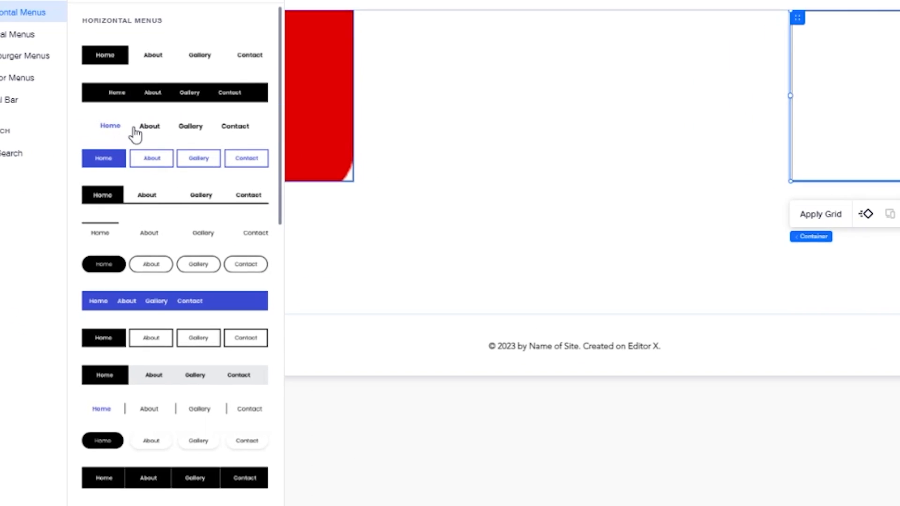
{"action": "left_click_drag", "start_coordinate": [135, 134], "coordinate": [862, 92]}
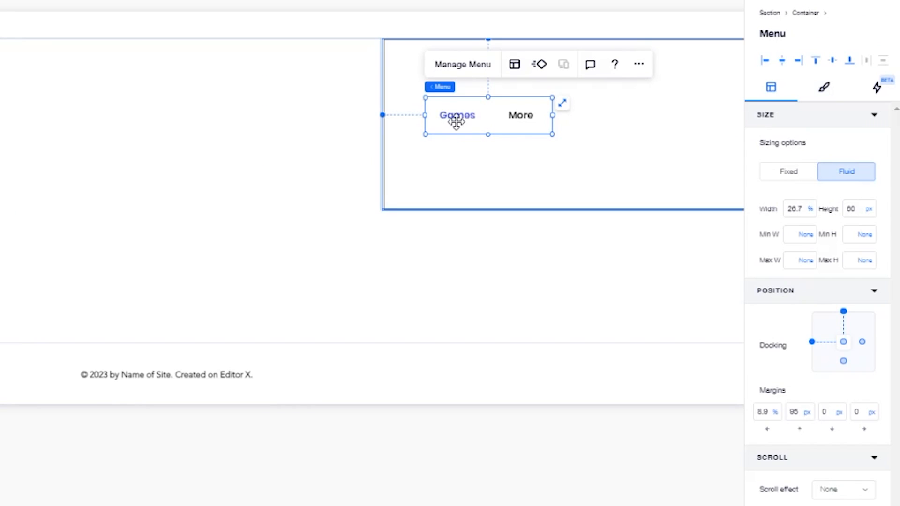
{"action": "left_click_drag", "start_coordinate": [552, 118], "coordinate": [704, 118]}
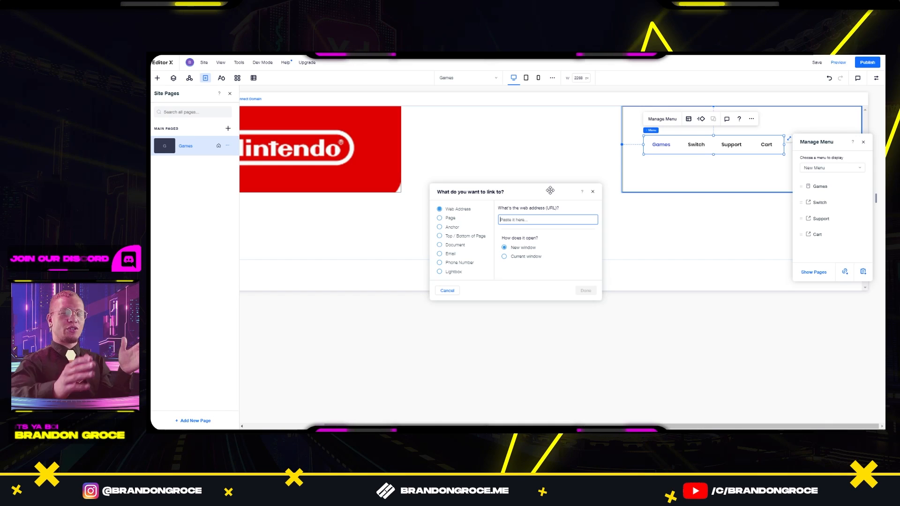
{"action": "left_click", "coordinate": [760, 189]}
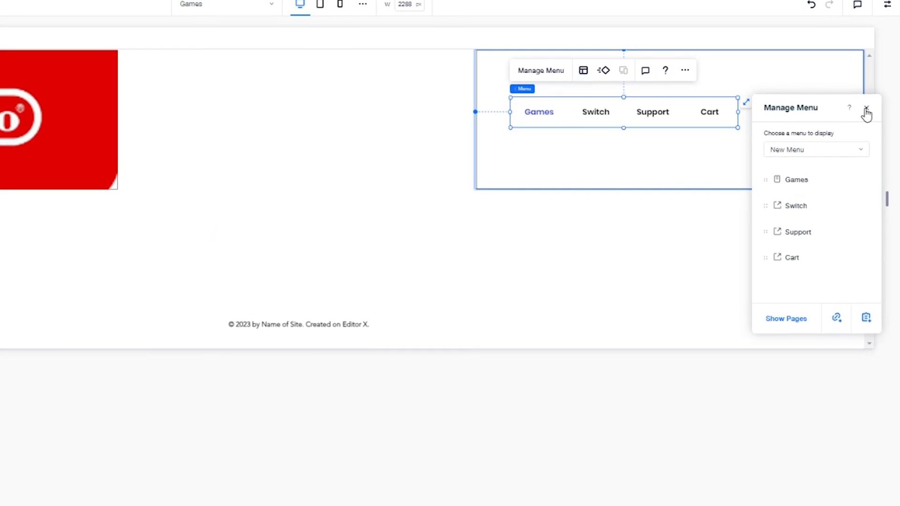
{"action": "left_click", "coordinate": [864, 142]}
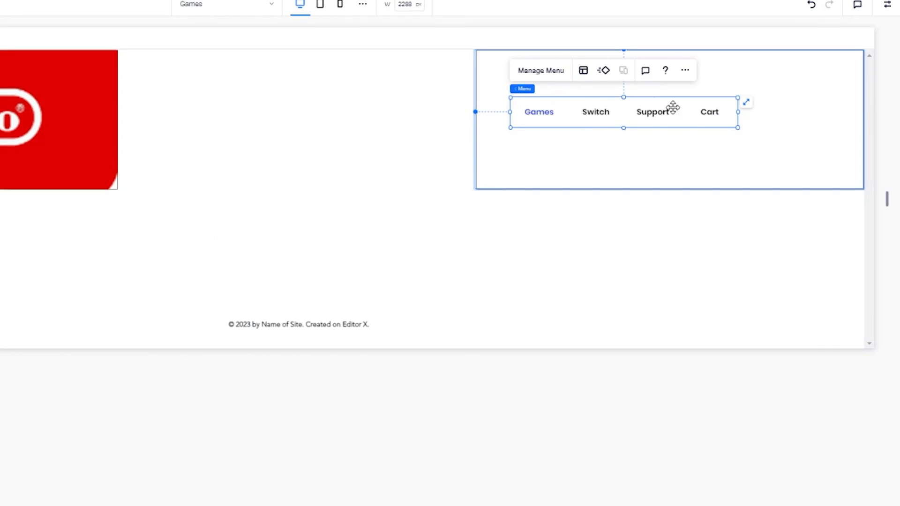
{"action": "left_click", "coordinate": [543, 72]}
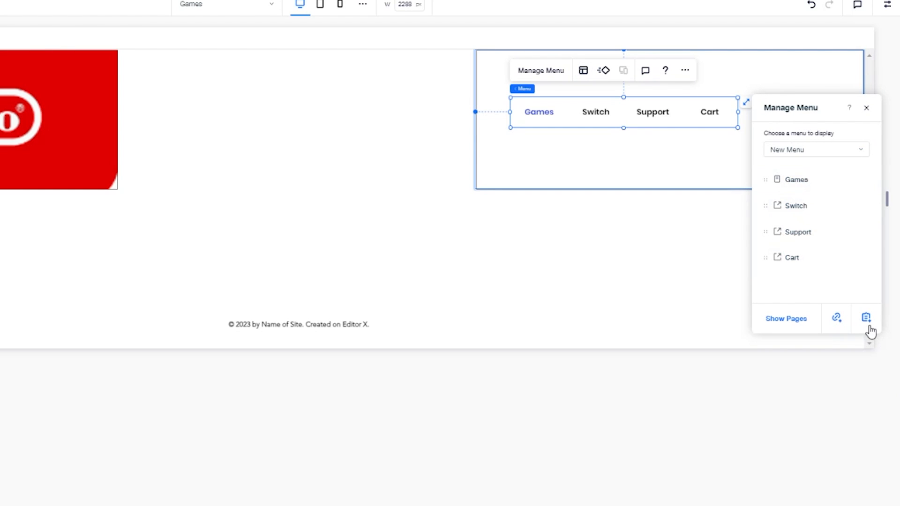
{"action": "left_click", "coordinate": [796, 320]}
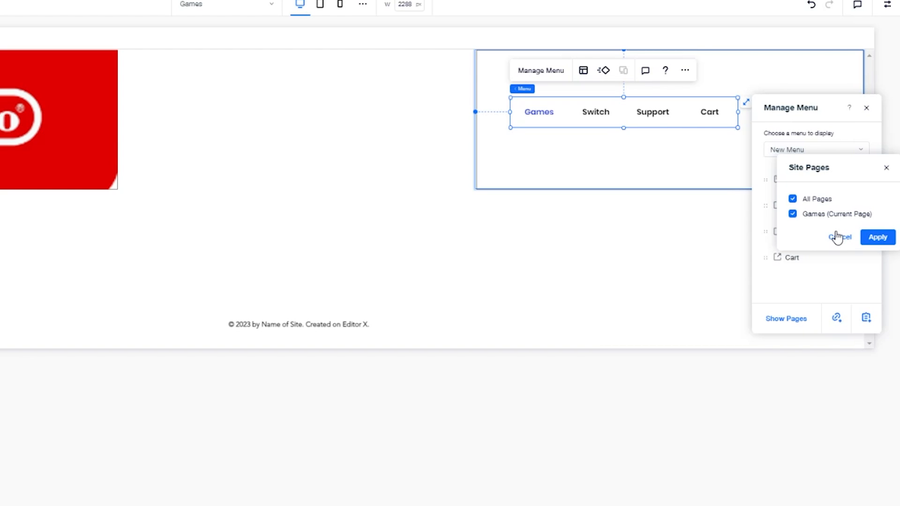
{"action": "left_click", "coordinate": [837, 238]}
Step: Add a web-address link to the menu, pointing to the Dribbble Nintendo Switch hero shot and opening in a new window
{"action": "left_click", "coordinate": [838, 319]}
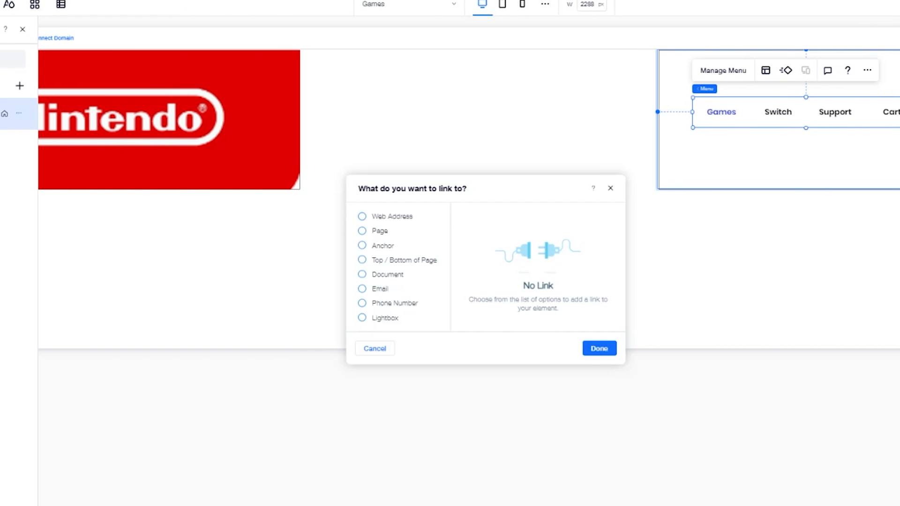
{"action": "left_click", "coordinate": [379, 220]}
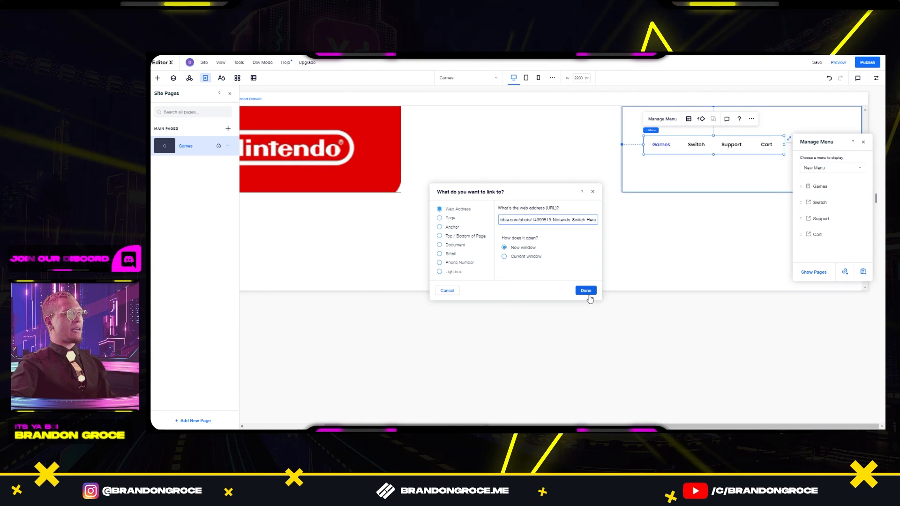
{"action": "left_click", "coordinate": [595, 296]}
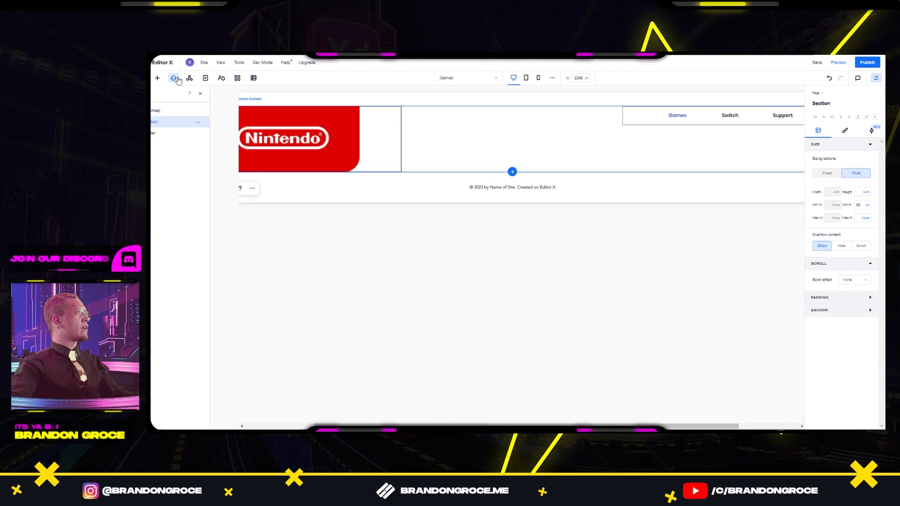
Step: Expand the header section's layers and set the border opacity of the logo container to 0%
{"action": "left_click", "coordinate": [181, 124]}
{"action": "left_click", "coordinate": [161, 123]}
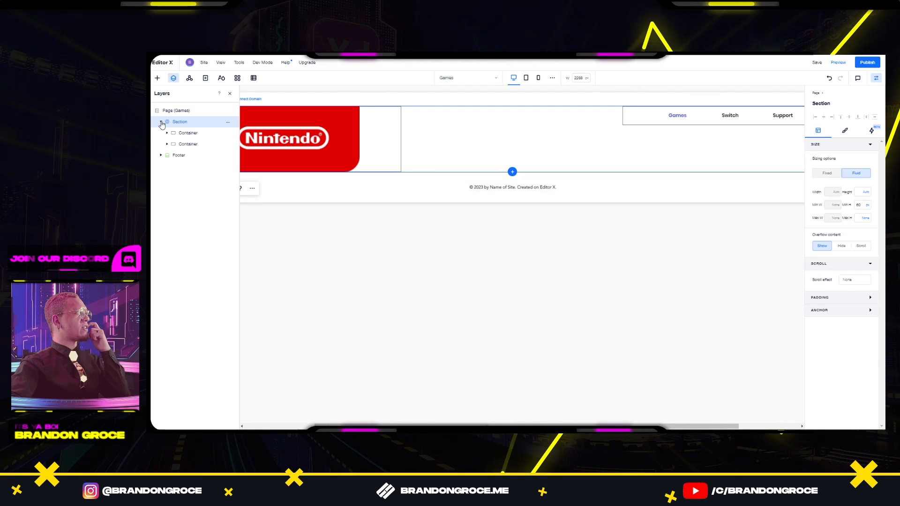
{"action": "left_click", "coordinate": [188, 135]}
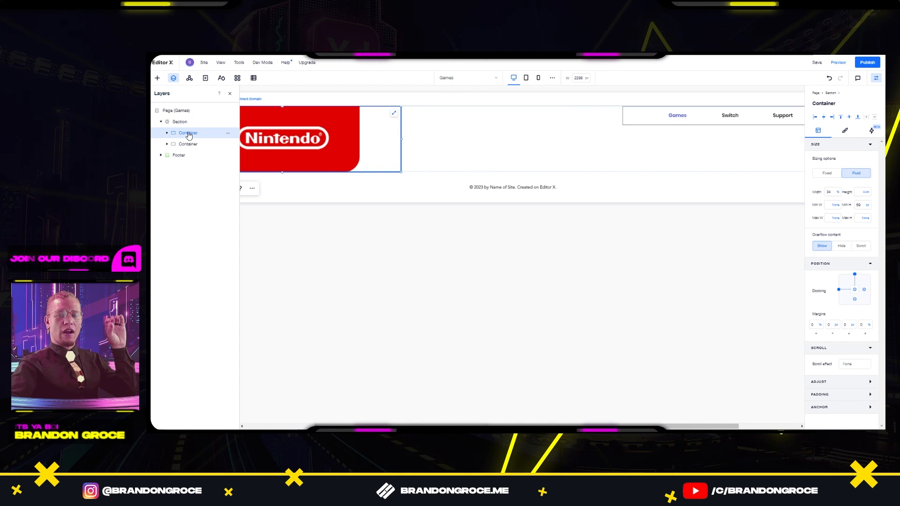
{"action": "left_click", "coordinate": [190, 145]}
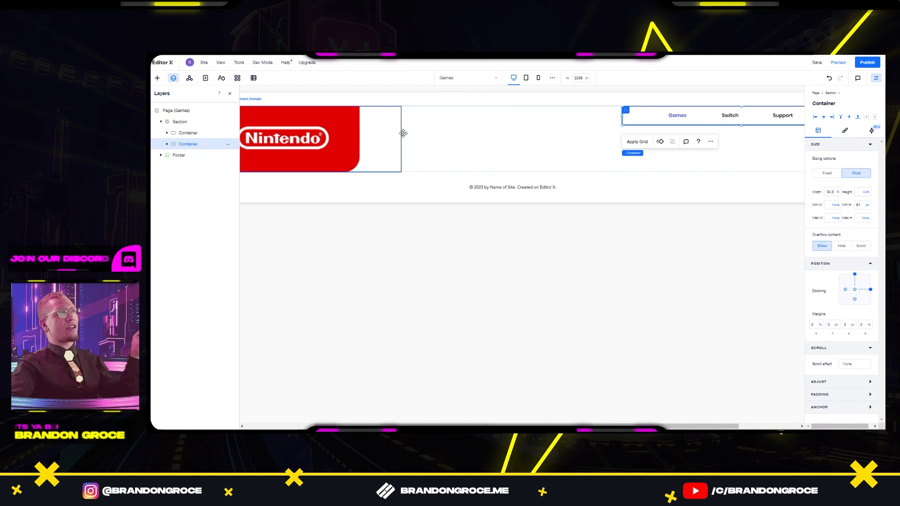
{"action": "left_click", "coordinate": [344, 145]}
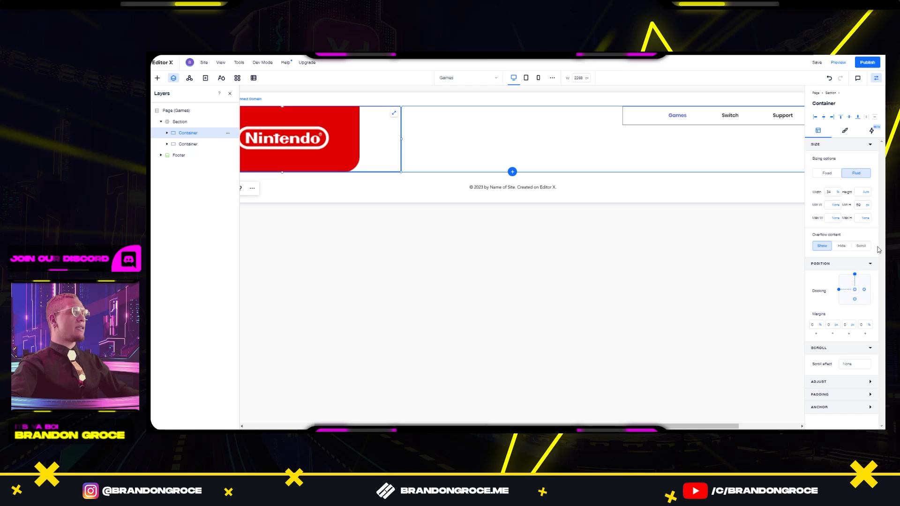
{"action": "left_click", "coordinate": [845, 132]}
{"action": "left_click", "coordinate": [696, 140]}
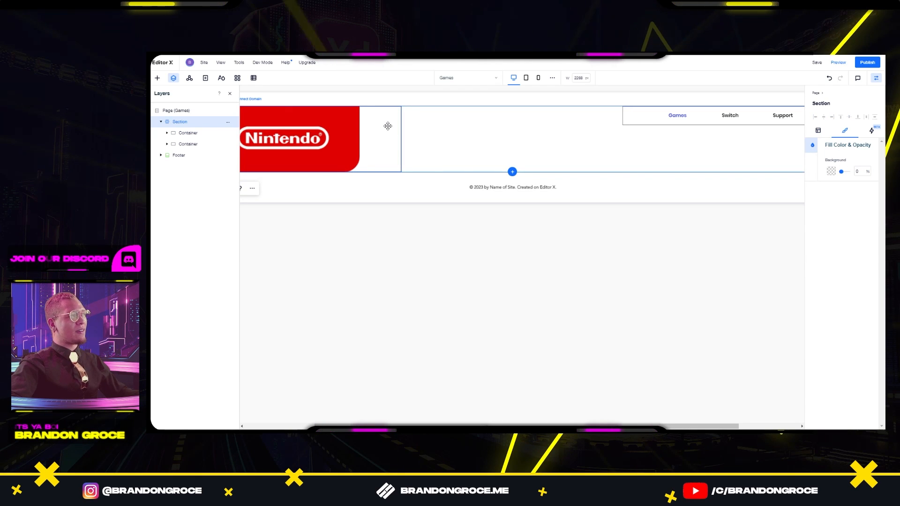
{"action": "left_click", "coordinate": [389, 126]}
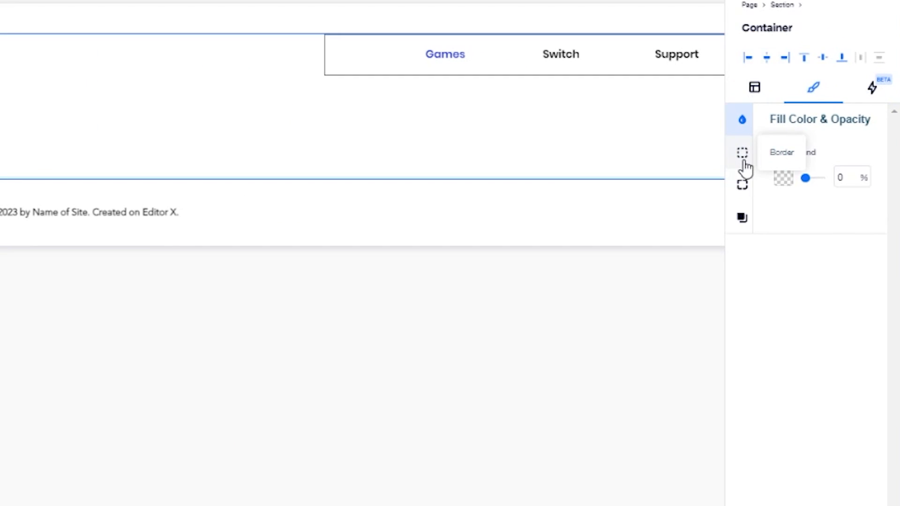
{"action": "left_click", "coordinate": [743, 159]}
{"action": "left_click_drag", "start_coordinate": [825, 180], "coordinate": [805, 178]}
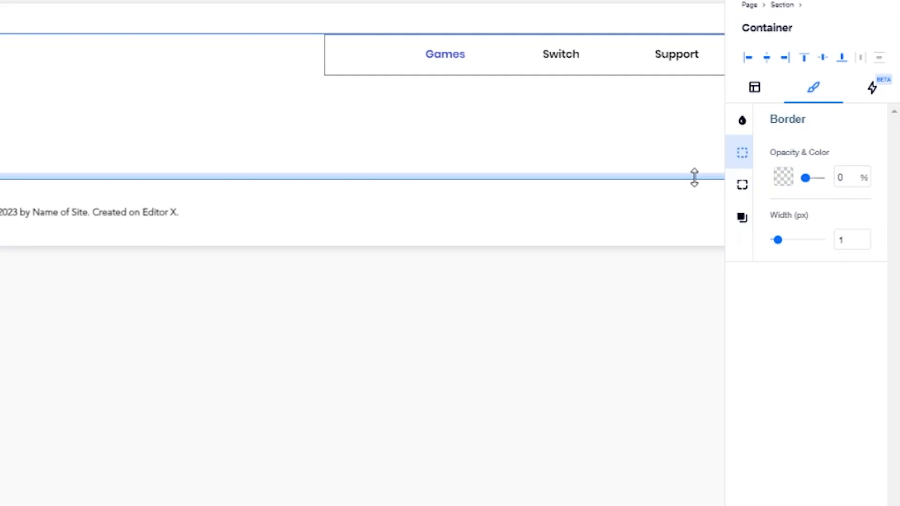
Step: Set the border opacity of the menu container to 0%
{"action": "left_click", "coordinate": [361, 59]}
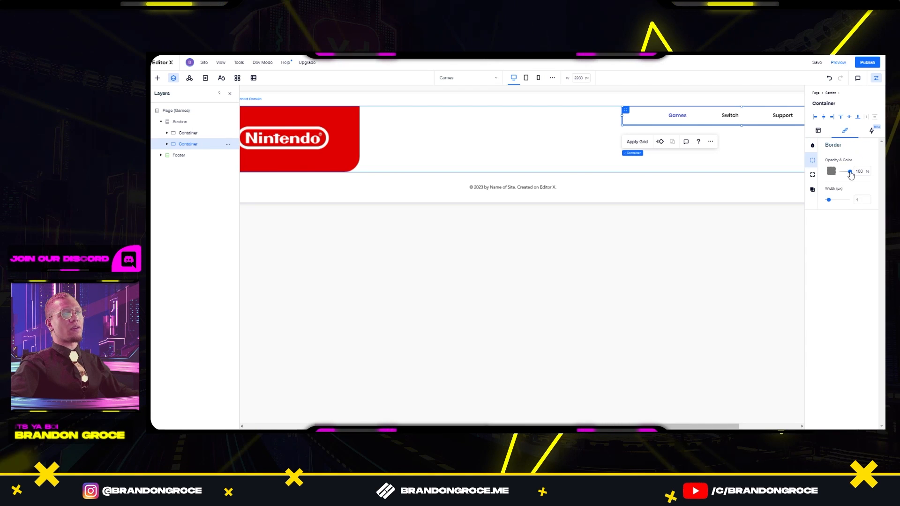
{"action": "left_click_drag", "start_coordinate": [848, 174], "coordinate": [825, 176]}
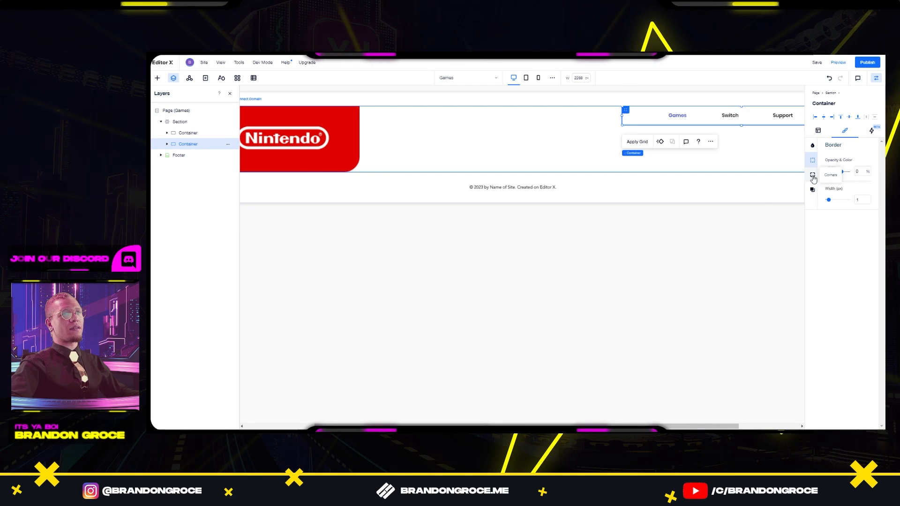
{"action": "left_click", "coordinate": [576, 143]}
{"action": "left_click", "coordinate": [750, 117]}
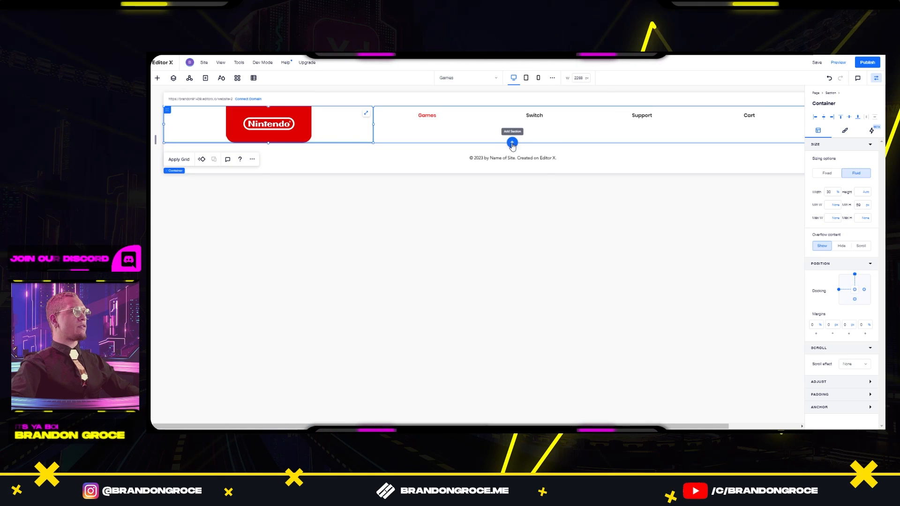
Step: Insert the "Transform and Grow Your Business Online" Welcome composition below the header and shift its column divider to the section's middle
{"action": "left_click", "coordinate": [157, 78]}
{"action": "left_click", "coordinate": [171, 129]}
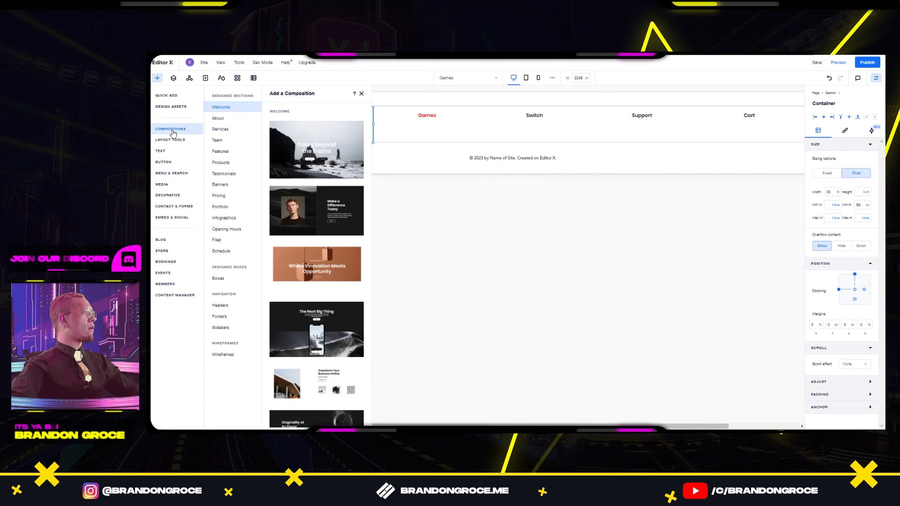
{"action": "scroll", "coordinate": [315, 331], "scroll_direction": "down", "scroll_amount": 5}
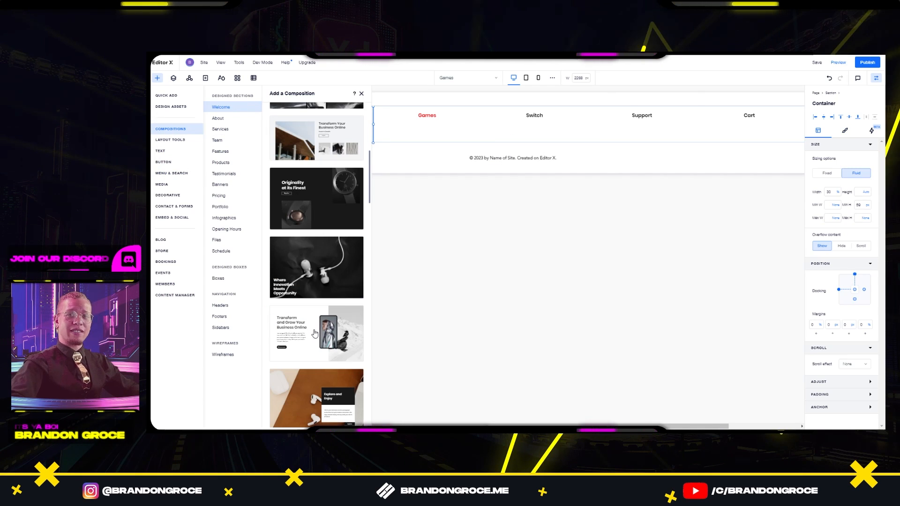
{"action": "left_click_drag", "start_coordinate": [315, 333], "coordinate": [515, 142]}
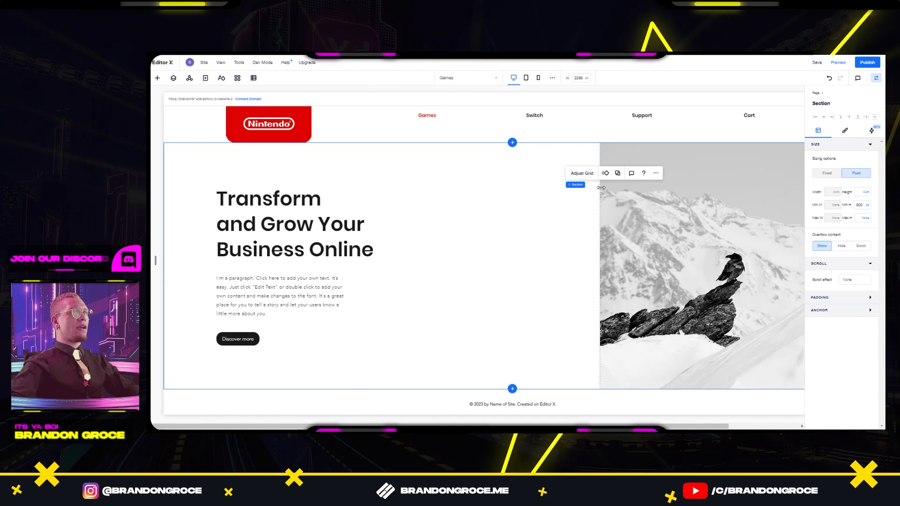
{"action": "left_click_drag", "start_coordinate": [600, 194], "coordinate": [511, 193]}
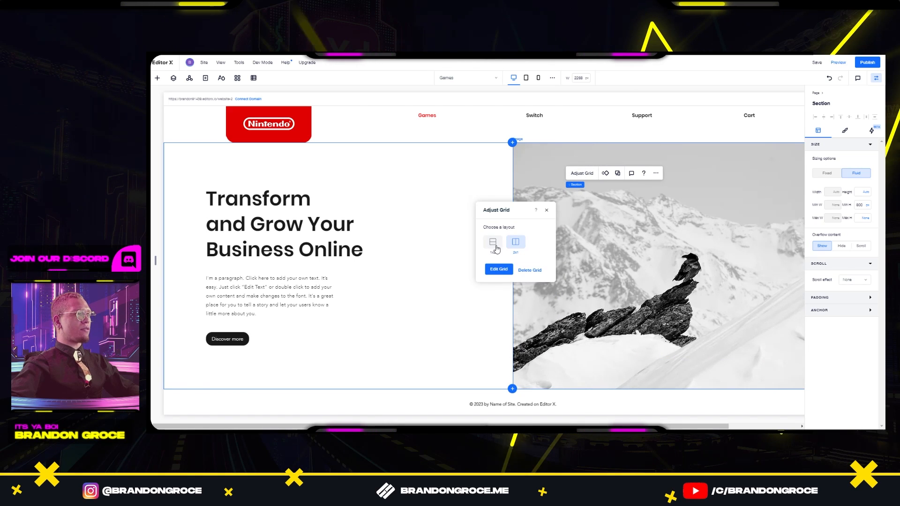
{"action": "left_click", "coordinate": [499, 269]}
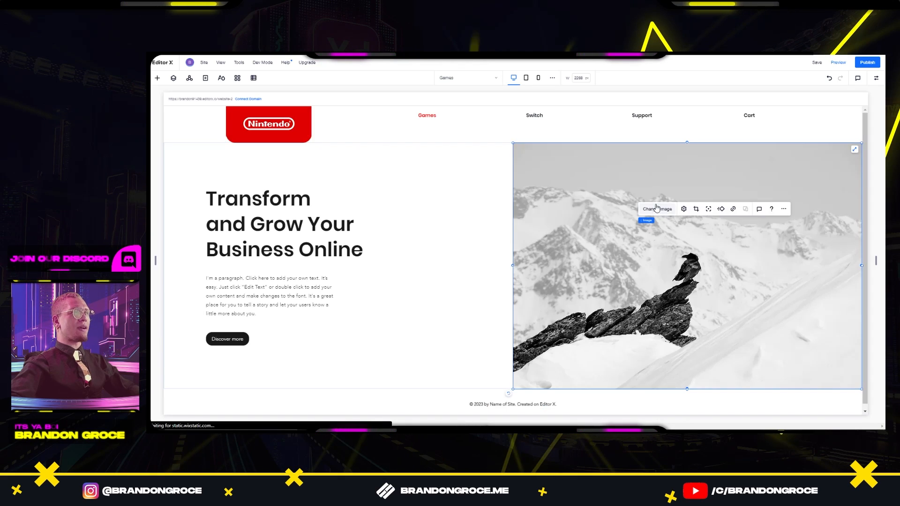
Step: Replace the mountain image with the Nintendo Switch characters artwork, unstretch it and enlarge it until it overlaps the header
{"action": "left_click", "coordinate": [655, 208]}
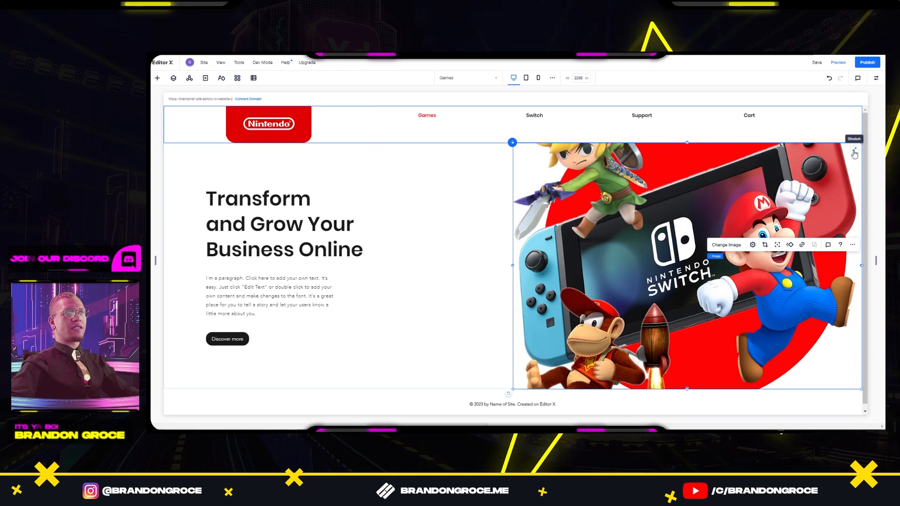
{"action": "left_click", "coordinate": [854, 151]}
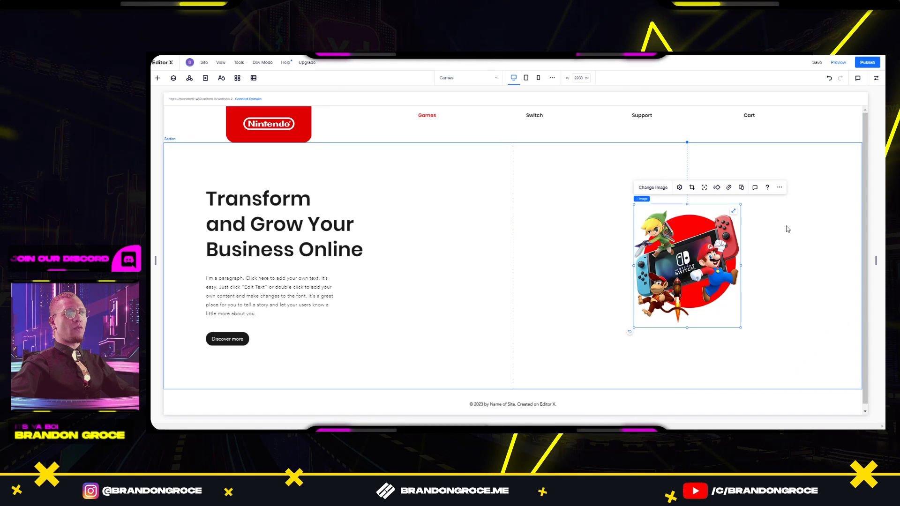
{"action": "left_click_drag", "start_coordinate": [741, 203], "coordinate": [806, 169]}
{"action": "key", "text": "ctrl+z"}
{"action": "left_click_drag", "start_coordinate": [740, 206], "coordinate": [845, 150]}
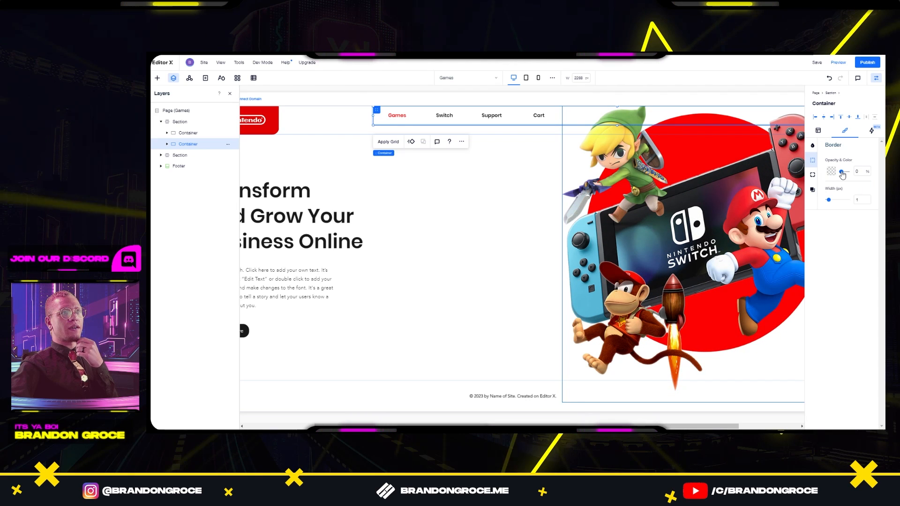
Step: Adjust the border opacity of the menu container in the header
{"action": "left_click_drag", "start_coordinate": [842, 173], "coordinate": [845, 175]}
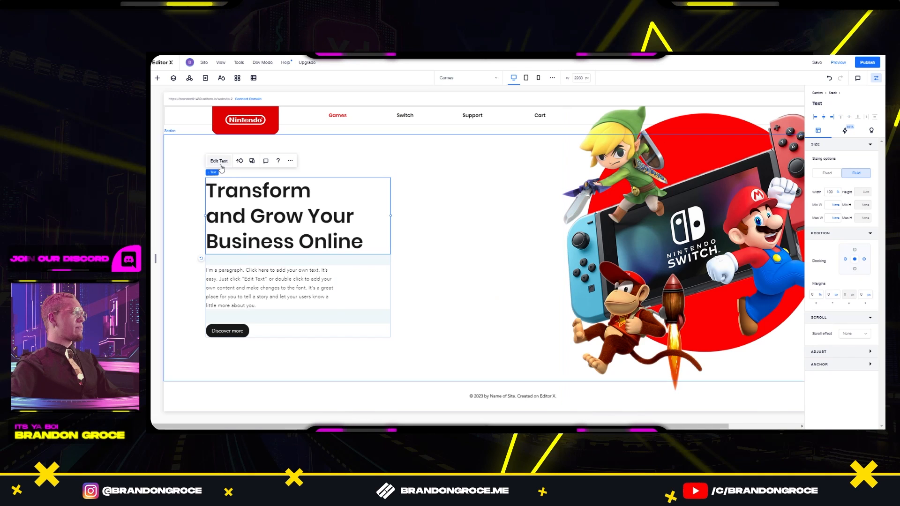
Step: Replace the hero heading text with "NINTENDO SWITCH"
{"action": "left_click", "coordinate": [221, 159]}
{"action": "type", "text": "NINTE"}
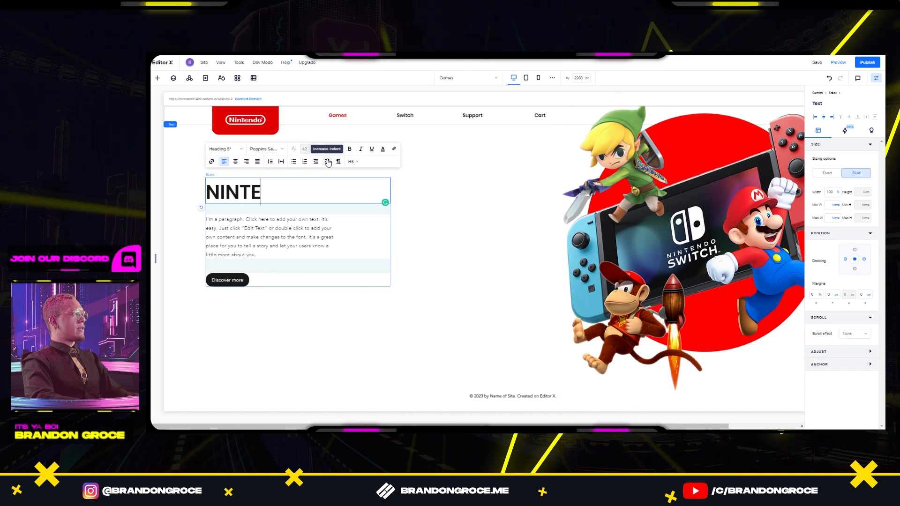
{"action": "type", "text": "NDO SWITCH"}
Step: Move the hero text stack toward the artwork and set its width to 70%
{"action": "left_click", "coordinate": [222, 163]}
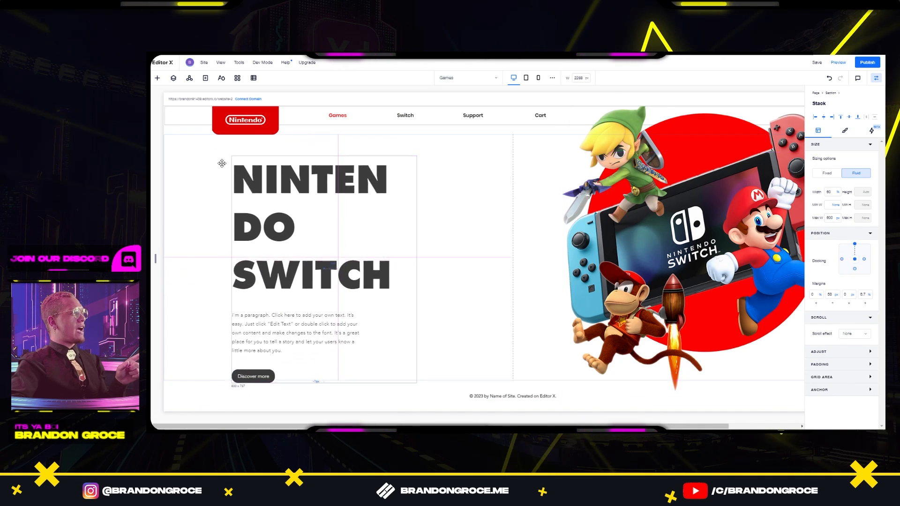
{"action": "left_click_drag", "start_coordinate": [222, 163], "coordinate": [252, 153]}
{"action": "left_click_drag", "start_coordinate": [431, 265], "coordinate": [480, 255]}
{"action": "left_click", "coordinate": [829, 192]}
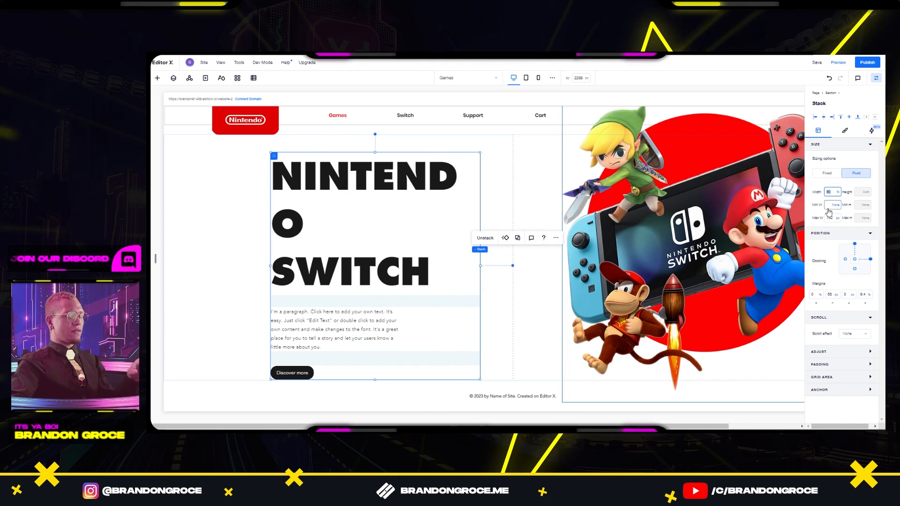
{"action": "type", "text": "70"}
{"action": "key", "text": "Return"}
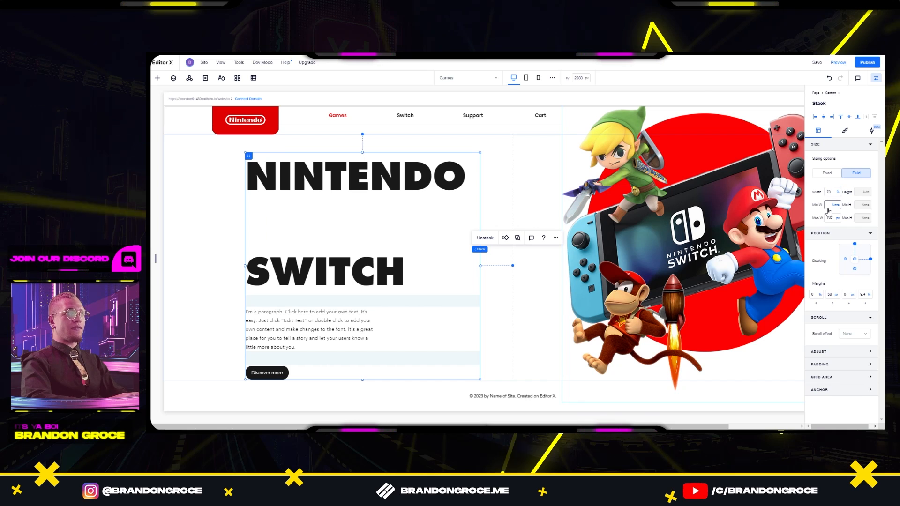
Step: Remove the empty line between NINTENDO and SWITCH in the hero heading
{"action": "left_click", "coordinate": [468, 223]}
{"action": "left_click", "coordinate": [397, 232]}
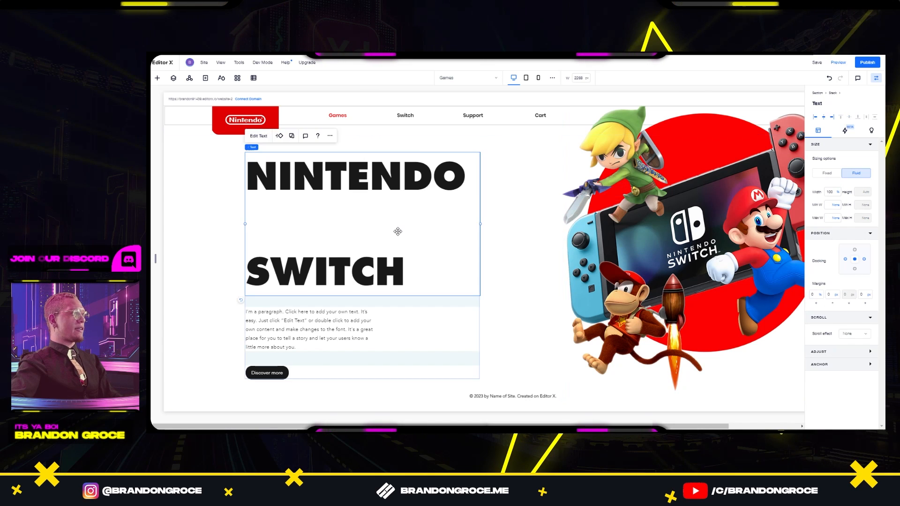
{"action": "double_click", "coordinate": [474, 206]}
{"action": "key", "text": "BackSpace"}
Step: Set the maximum width of the paragraph under the hero heading to 90%
{"action": "left_click", "coordinate": [365, 255]}
{"action": "left_click", "coordinate": [830, 218]}
{"action": "type", "text": "90"}
{"action": "key", "text": "Return"}
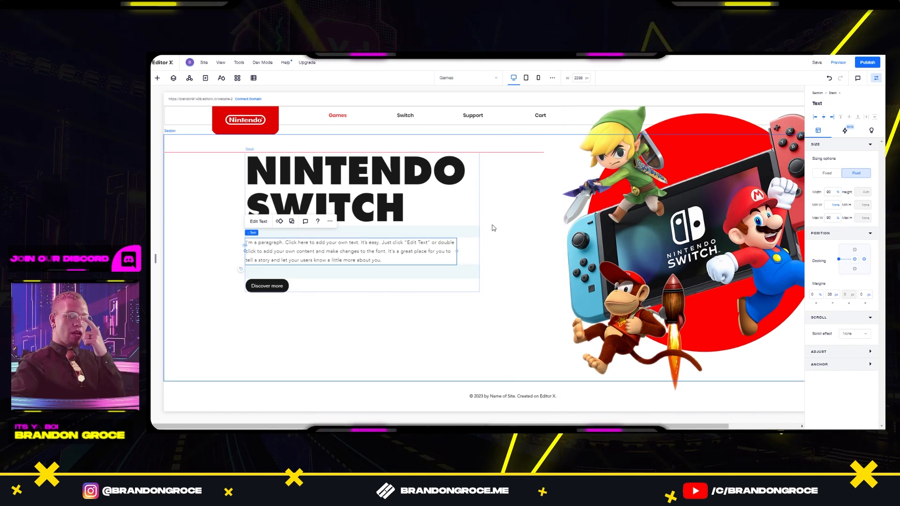
Step: Replace the Discover more button in the hero stack with the BUY NOW image from the site files, aligned under the paragraph and enlarged
{"action": "left_click", "coordinate": [265, 286]}
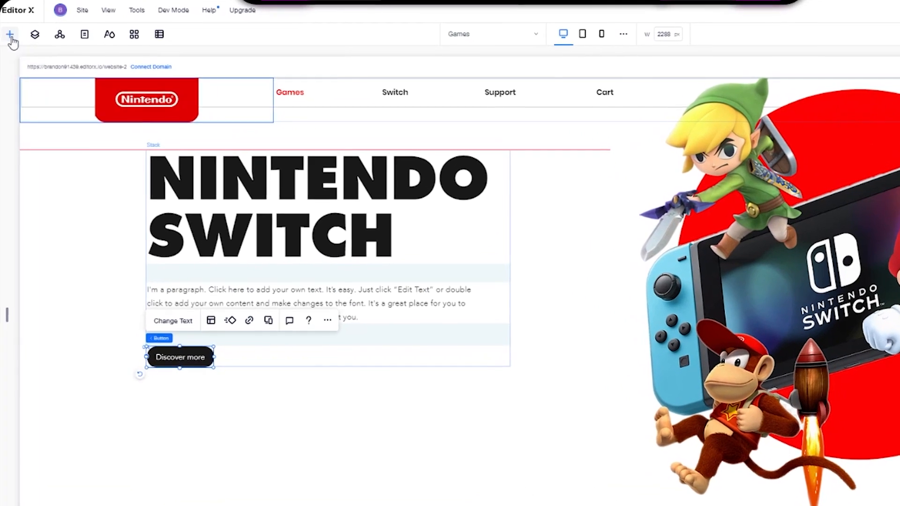
{"action": "left_click", "coordinate": [158, 81]}
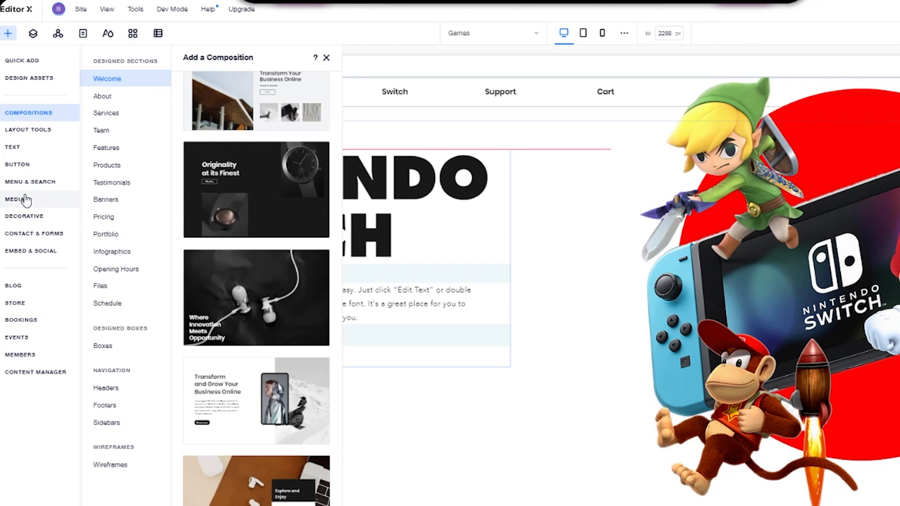
{"action": "left_click", "coordinate": [44, 191]}
{"action": "left_click_drag", "start_coordinate": [201, 178], "coordinate": [373, 339]}
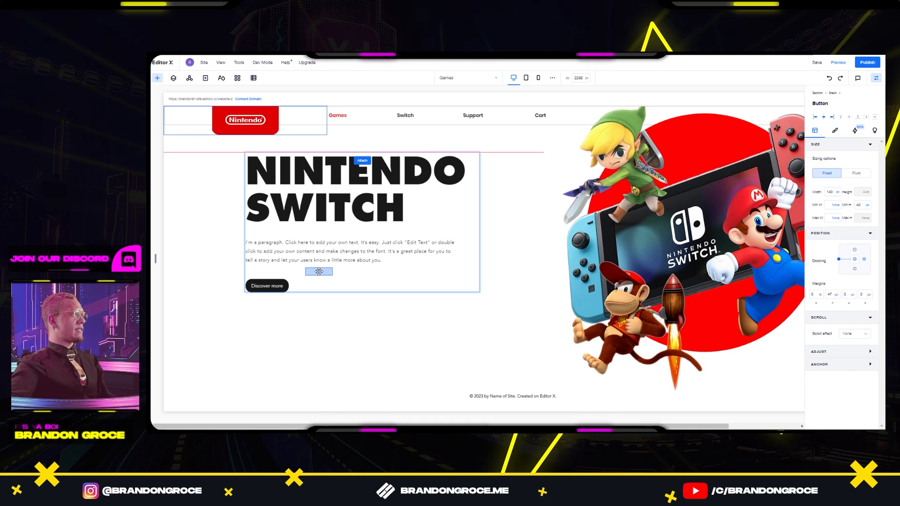
{"action": "left_click_drag", "start_coordinate": [319, 271], "coordinate": [294, 280]}
{"action": "key", "text": "Delete"}
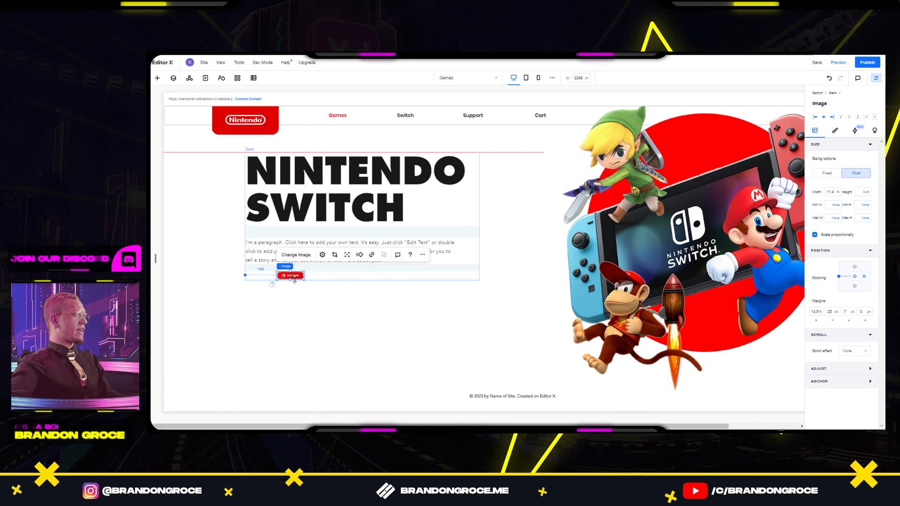
{"action": "left_click_drag", "start_coordinate": [291, 274], "coordinate": [261, 276]}
{"action": "left_click_drag", "start_coordinate": [271, 280], "coordinate": [316, 307]}
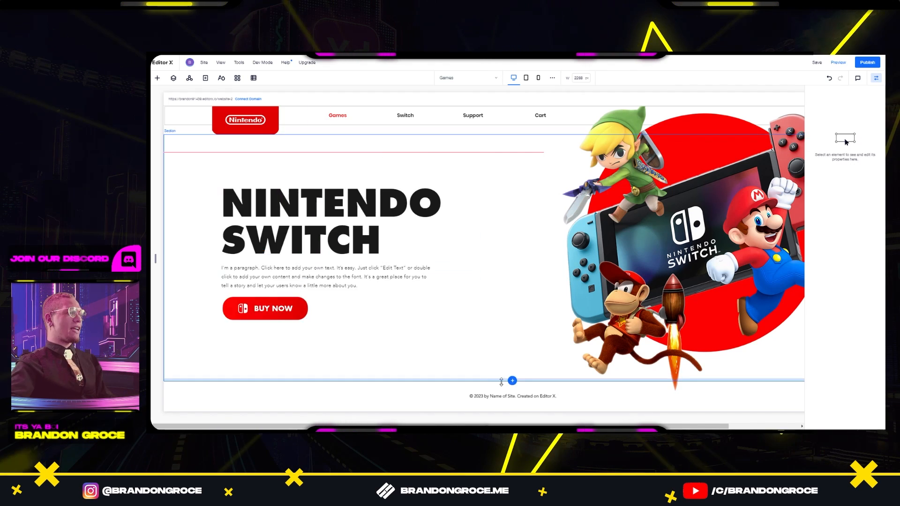
Step: Add a four-column layouter in a new section below the hero
{"action": "left_click", "coordinate": [513, 381]}
{"action": "left_click", "coordinate": [513, 354]}
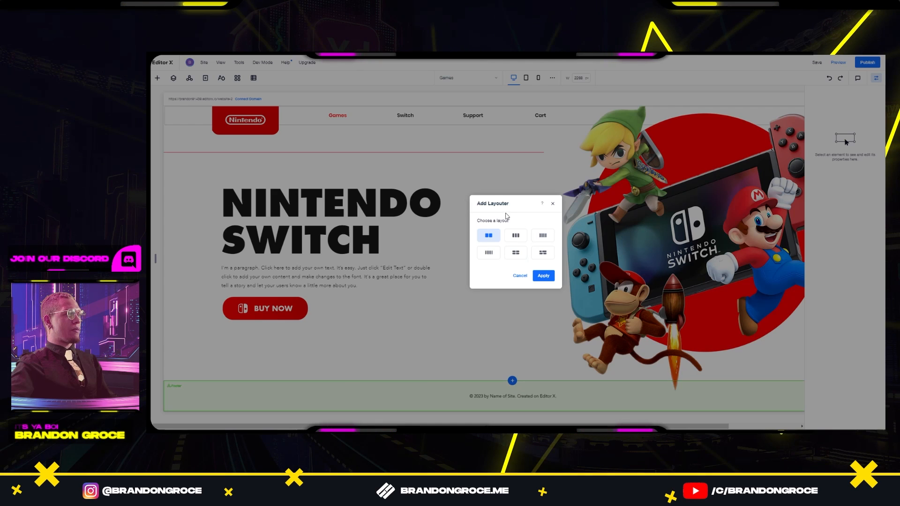
{"action": "left_click", "coordinate": [548, 237]}
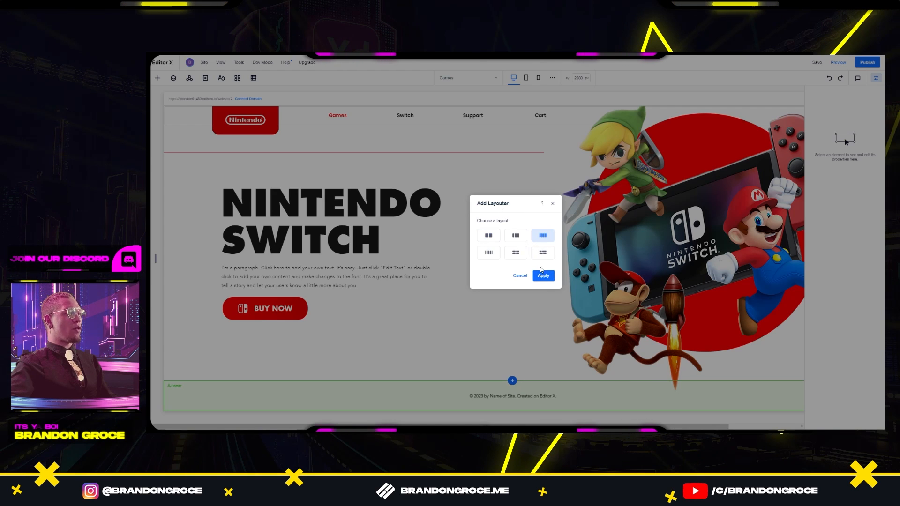
{"action": "left_click", "coordinate": [542, 274]}
Step: Place the Animal Crossing image (Card 1.png) from the site files in the first layouter cell
{"action": "left_click", "coordinate": [231, 283]}
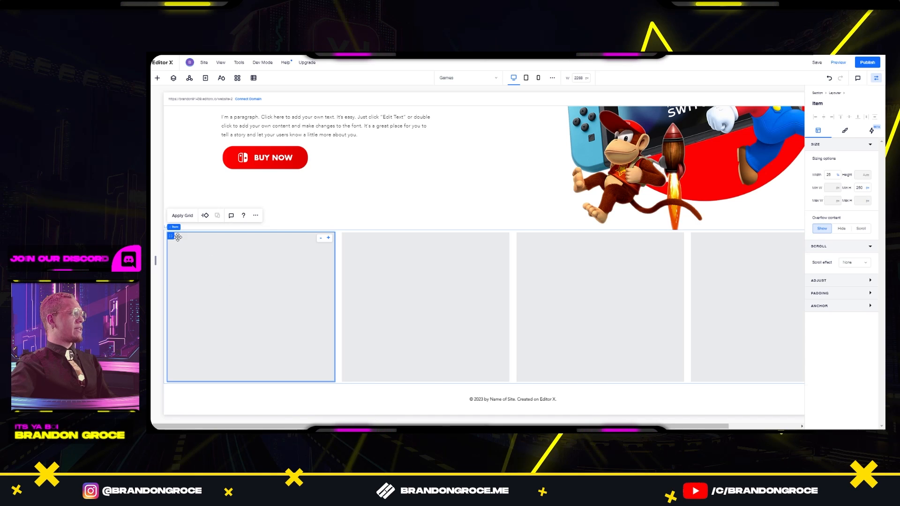
{"action": "mouse_move", "coordinate": [176, 230]}
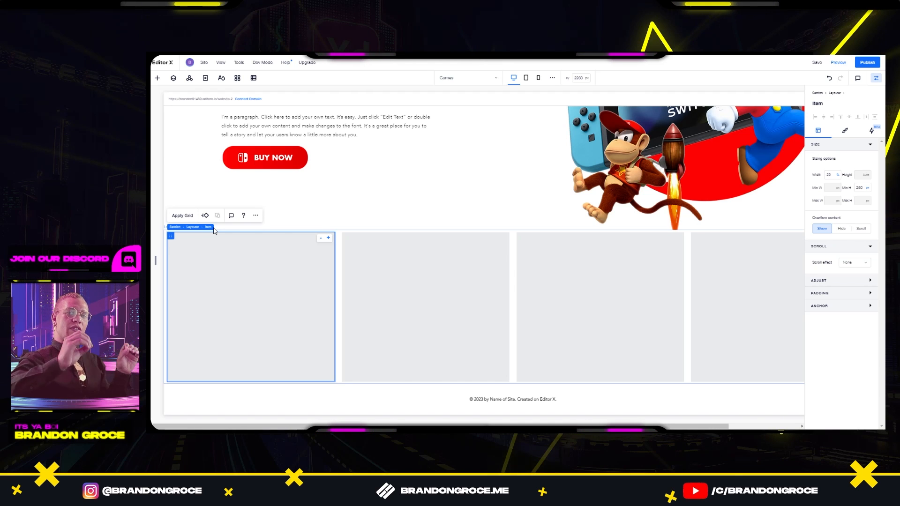
{"action": "left_click", "coordinate": [157, 78]}
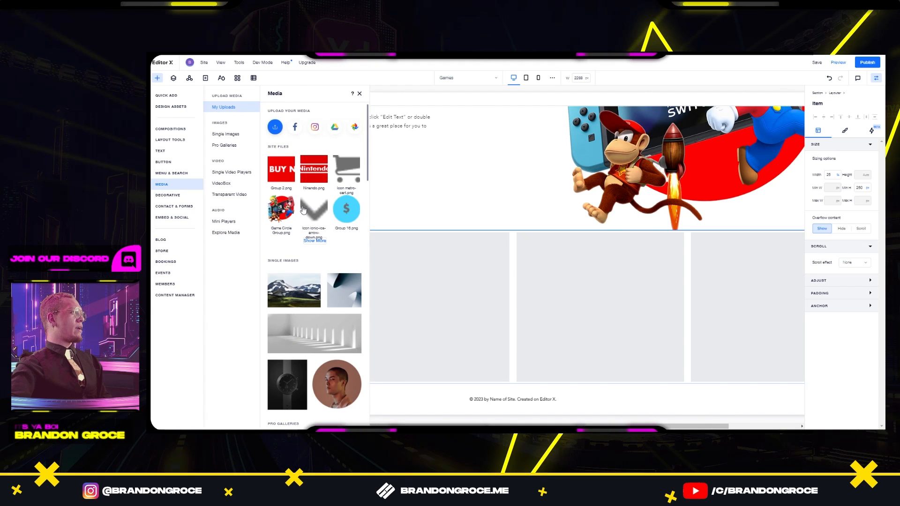
{"action": "left_click", "coordinate": [316, 241]}
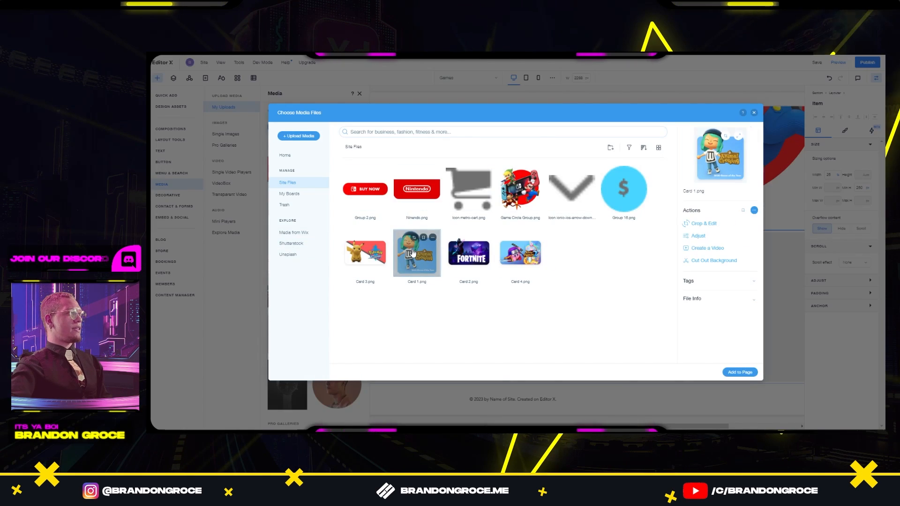
{"action": "left_click", "coordinate": [745, 374]}
{"action": "key", "text": "Delete"}
{"action": "scroll", "coordinate": [561, 259], "scroll_direction": "up", "scroll_amount": 5}
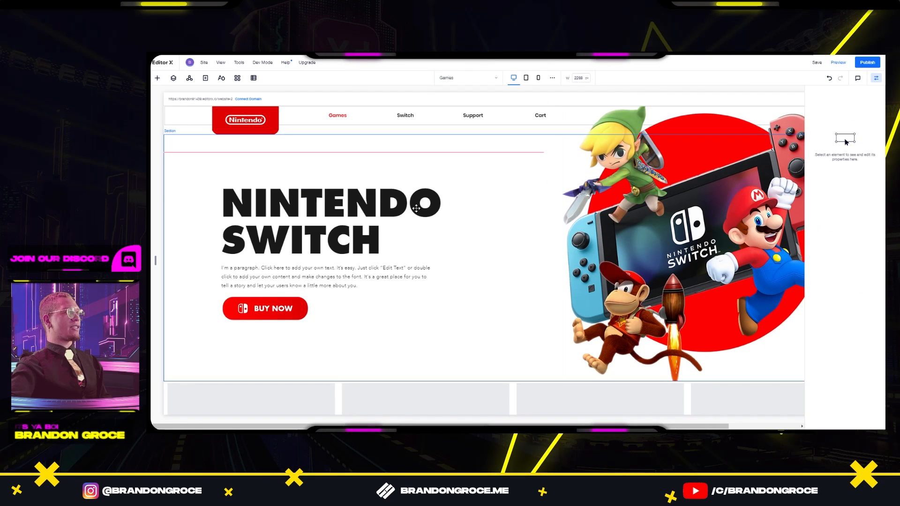
{"action": "scroll", "coordinate": [519, 216], "scroll_direction": "down", "scroll_amount": 1}
{"action": "scroll", "coordinate": [519, 216], "scroll_direction": "down", "scroll_amount": 3}
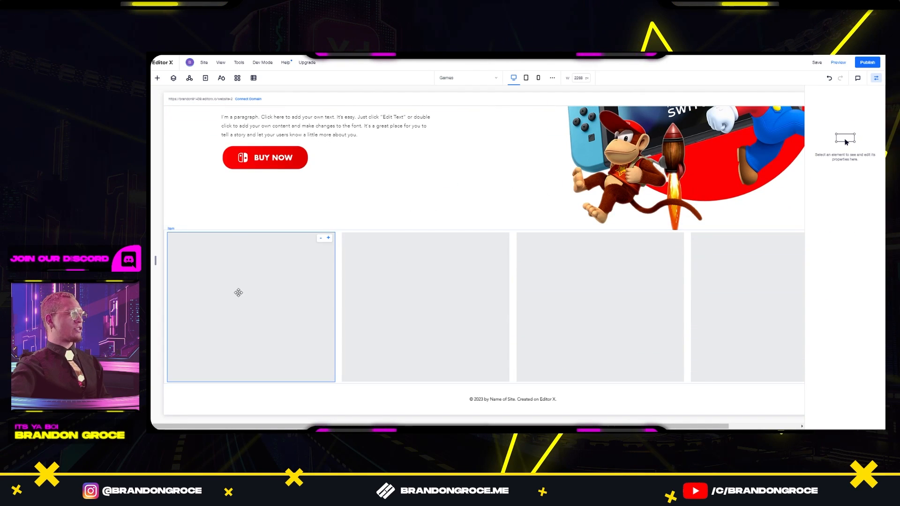
{"action": "left_click", "coordinate": [321, 271]}
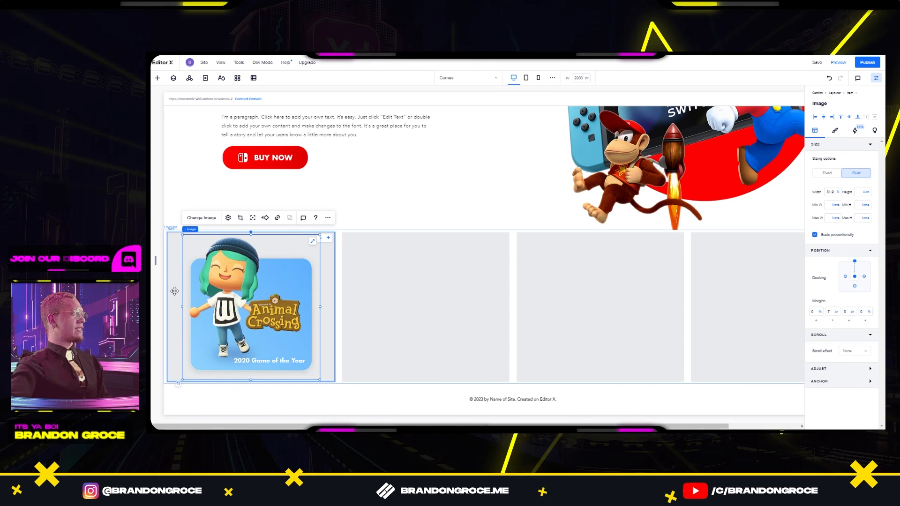
Step: Make the backgrounds of all four layouter cells fully transparent
{"action": "left_click", "coordinate": [174, 292]}
{"action": "left_click", "coordinate": [500, 260], "text": "shift"}
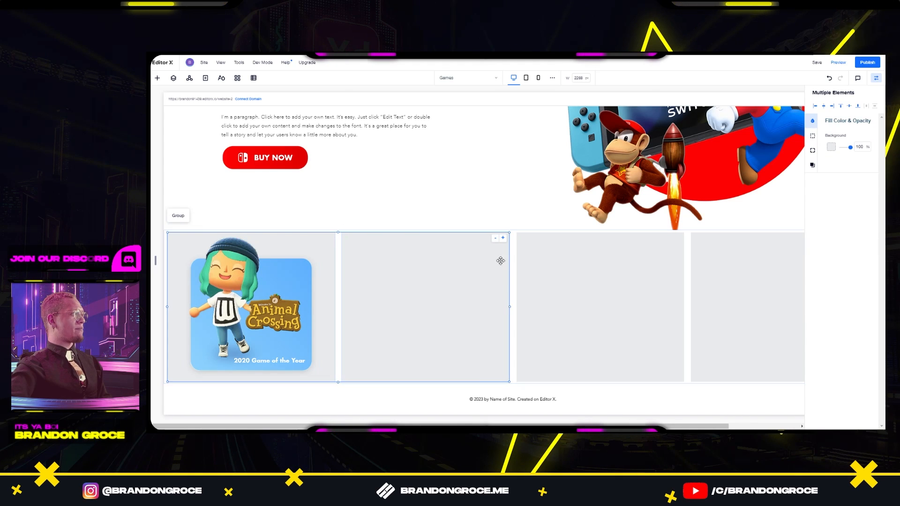
{"action": "left_click", "coordinate": [544, 261], "text": "shift"}
{"action": "left_click", "coordinate": [713, 272], "text": "shift"}
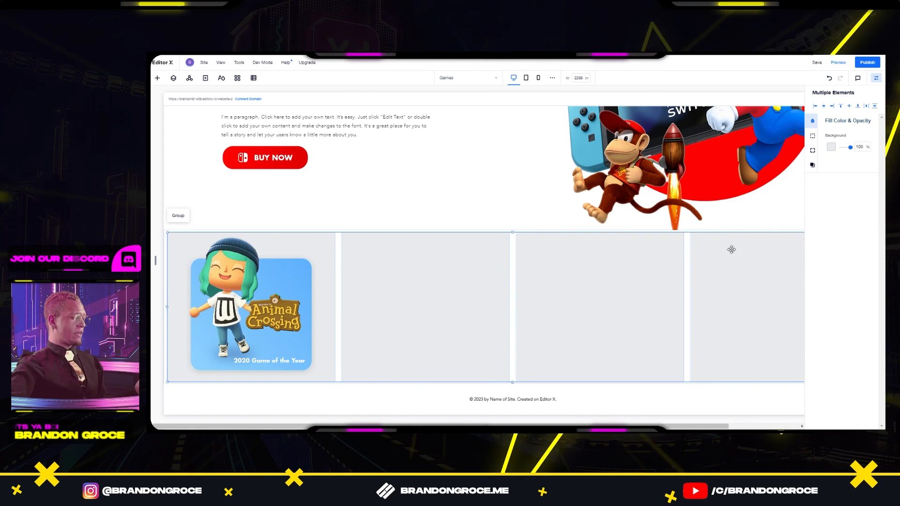
{"action": "left_click_drag", "start_coordinate": [836, 151], "coordinate": [818, 150]}
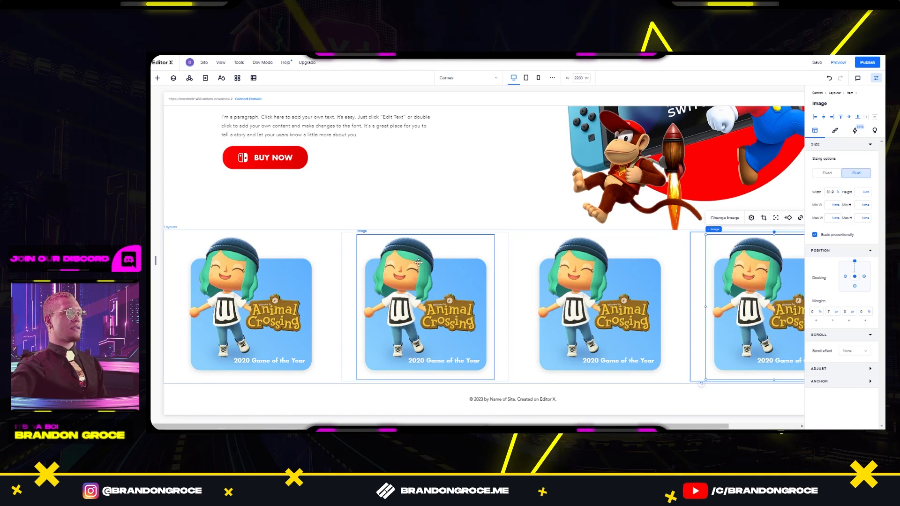
Step: Change the second cell's image to the Fortnite card (Card 2.png) and set its width to 100%
{"action": "left_click", "coordinate": [694, 214]}
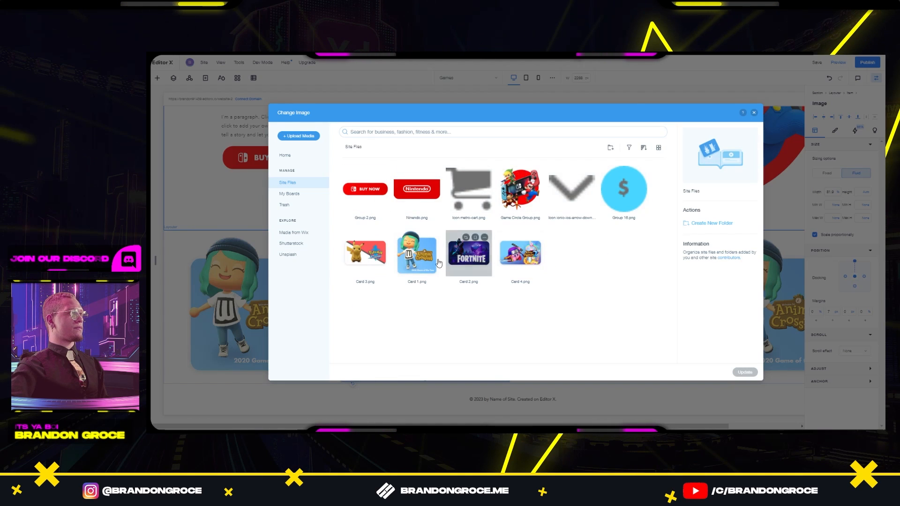
{"action": "left_click", "coordinate": [469, 256]}
{"action": "left_click", "coordinate": [745, 373]}
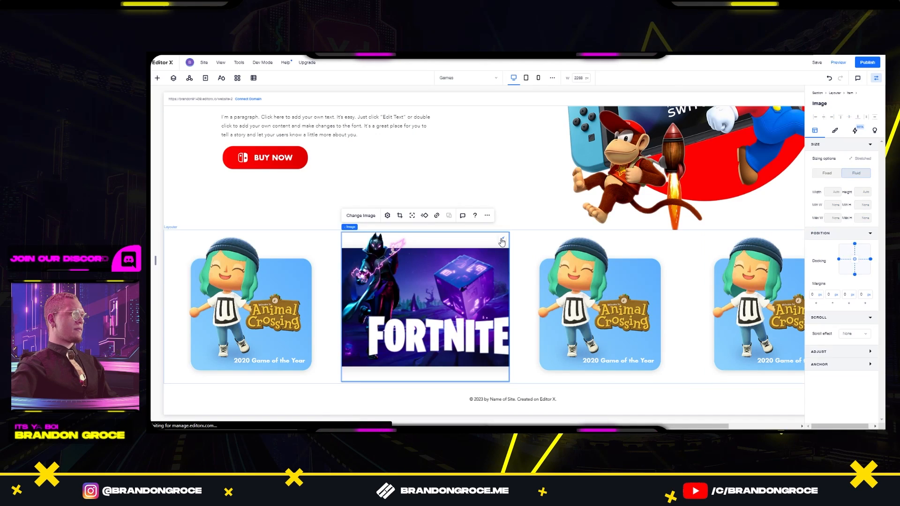
{"action": "left_click", "coordinate": [829, 192]}
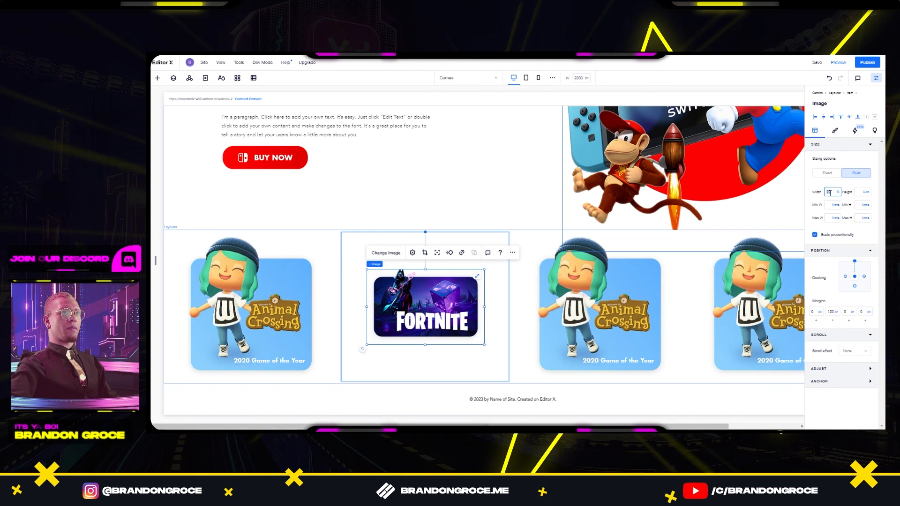
{"action": "type", "text": "100"}
{"action": "key", "text": "Return"}
Step: Change the third cell's image to the Pokémon card (Card 3.png)
{"action": "left_click", "coordinate": [593, 281]}
{"action": "left_click", "coordinate": [557, 218]}
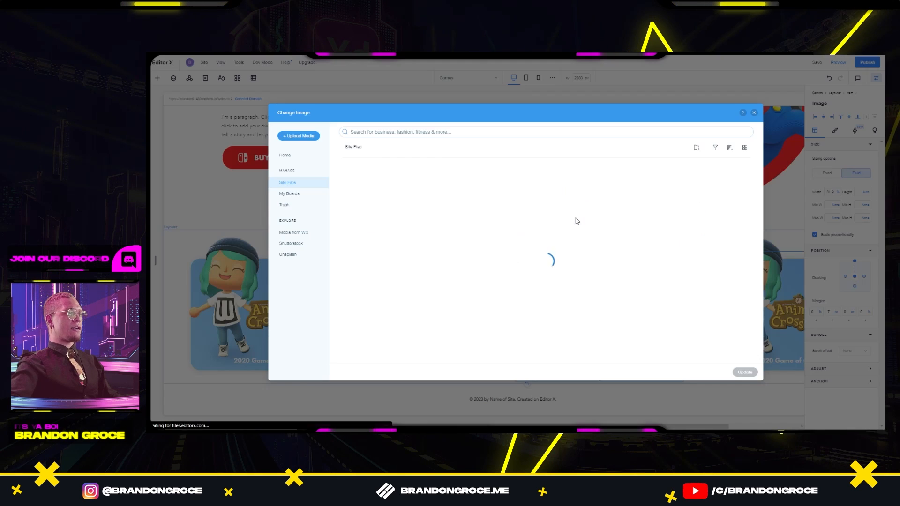
{"action": "left_click", "coordinate": [365, 253]}
{"action": "left_click", "coordinate": [745, 373]}
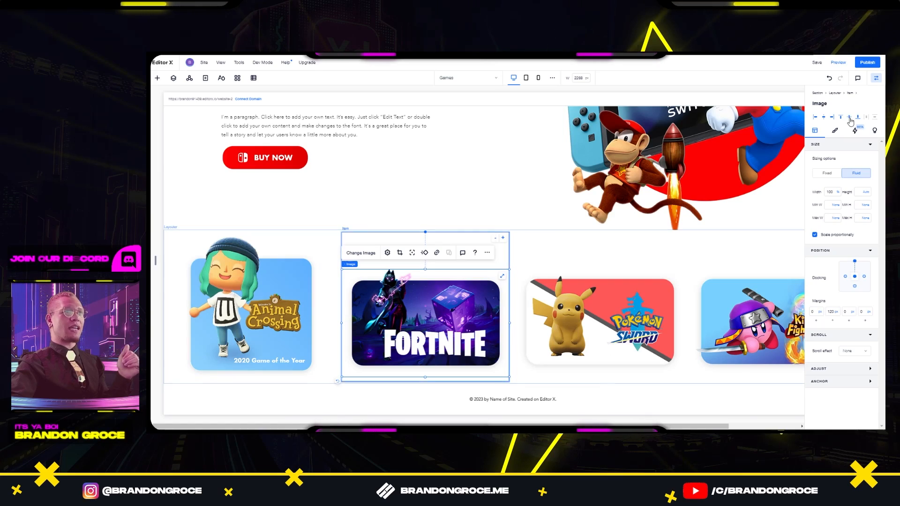
Step: Center the Fortnite and neighbouring game cards vertically in their cells and hide the properties inspector to review the page
{"action": "left_click", "coordinate": [849, 117]}
{"action": "left_click", "coordinate": [624, 314]}
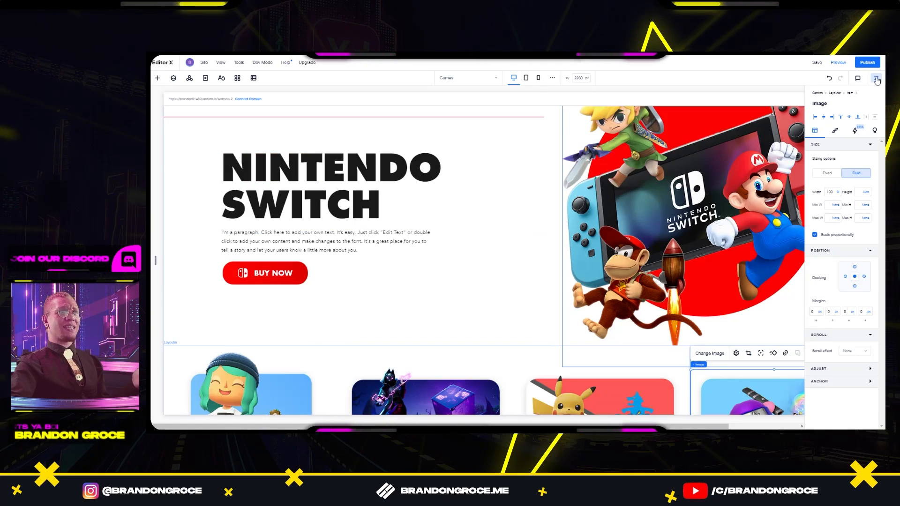
{"action": "left_click", "coordinate": [877, 80]}
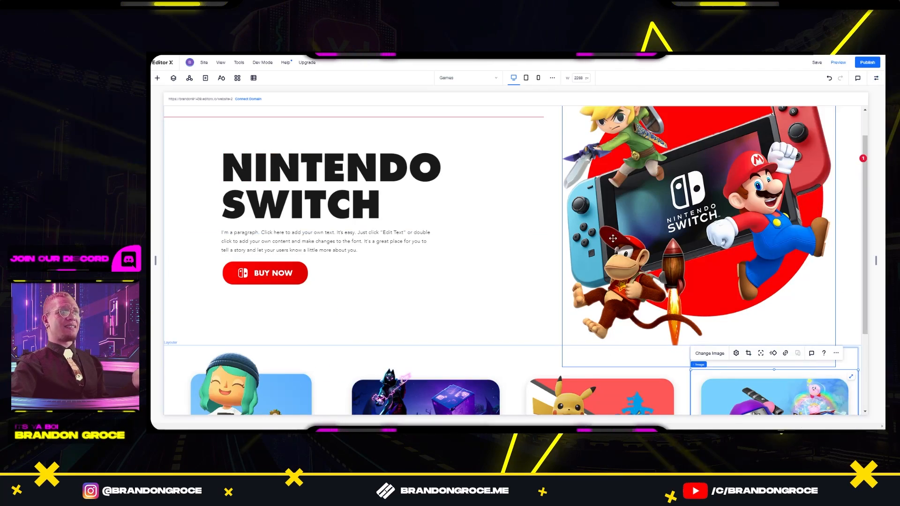
{"action": "scroll", "coordinate": [614, 222], "scroll_direction": "down", "scroll_amount": 3}
{"action": "scroll", "coordinate": [615, 222], "scroll_direction": "up", "scroll_amount": 3}
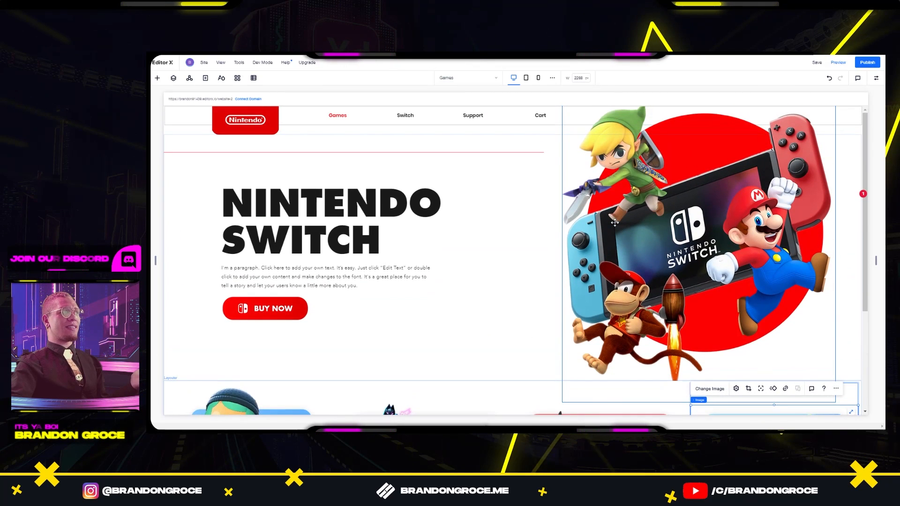
Step: Switch to the tablet breakpoint and widen the header menu beside the logo
{"action": "left_click", "coordinate": [525, 78]}
{"action": "left_click_drag", "start_coordinate": [534, 116], "coordinate": [588, 112]}
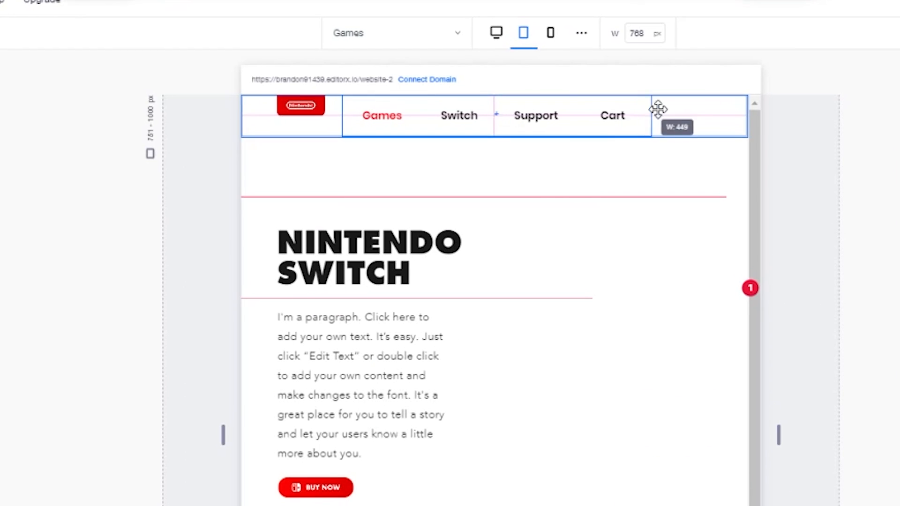
{"action": "left_click_drag", "start_coordinate": [702, 113], "coordinate": [701, 114]}
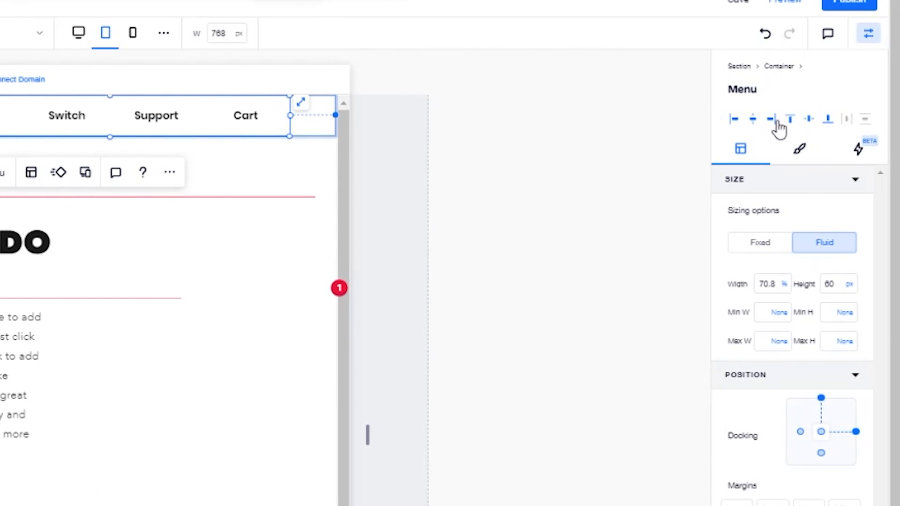
Step: Enlarge the Nintendo logo and its container in the tablet header
{"action": "left_click", "coordinate": [173, 78]}
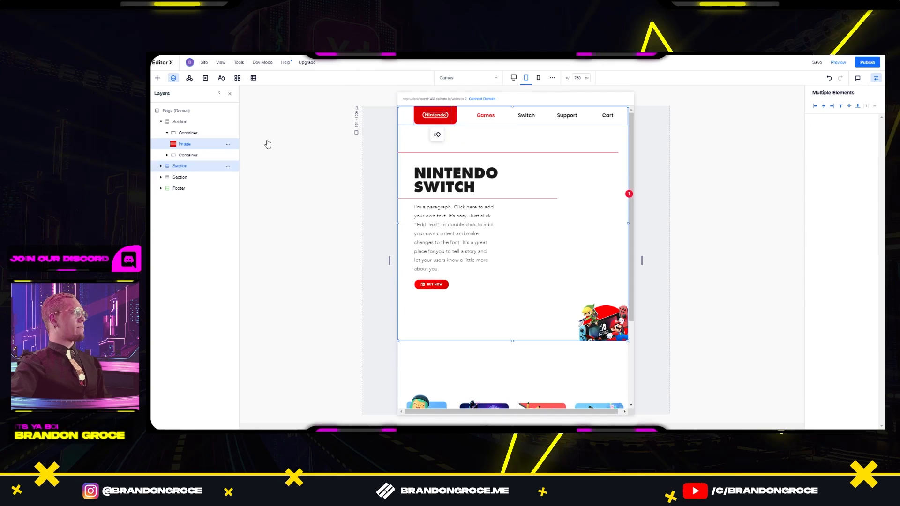
{"action": "left_click", "coordinate": [188, 133]}
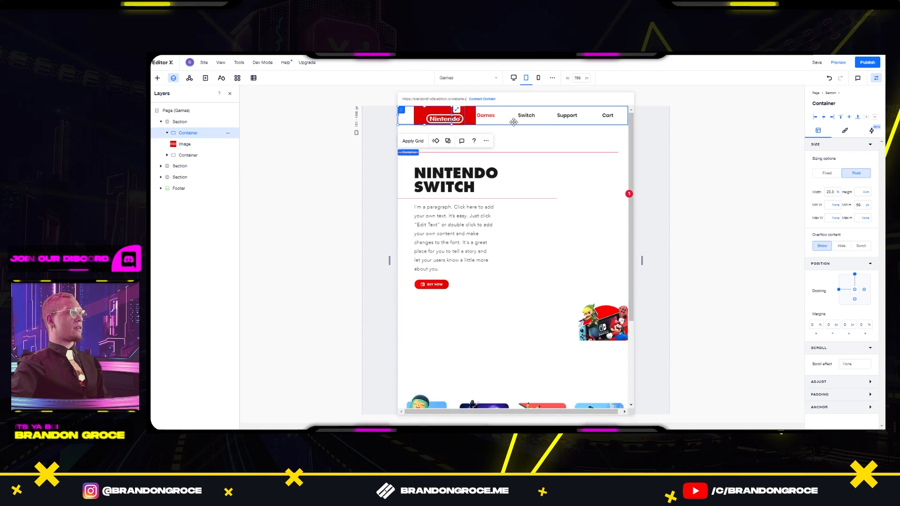
{"action": "left_click", "coordinate": [512, 121]}
{"action": "left_click", "coordinate": [184, 143]}
{"action": "left_click", "coordinate": [188, 132]}
{"action": "left_click_drag", "start_coordinate": [450, 115], "coordinate": [464, 116]}
Step: Rearrange the tablet hero section's grid into stacked rows, with the text above an enlarged artwork
{"action": "left_click", "coordinate": [498, 168]}
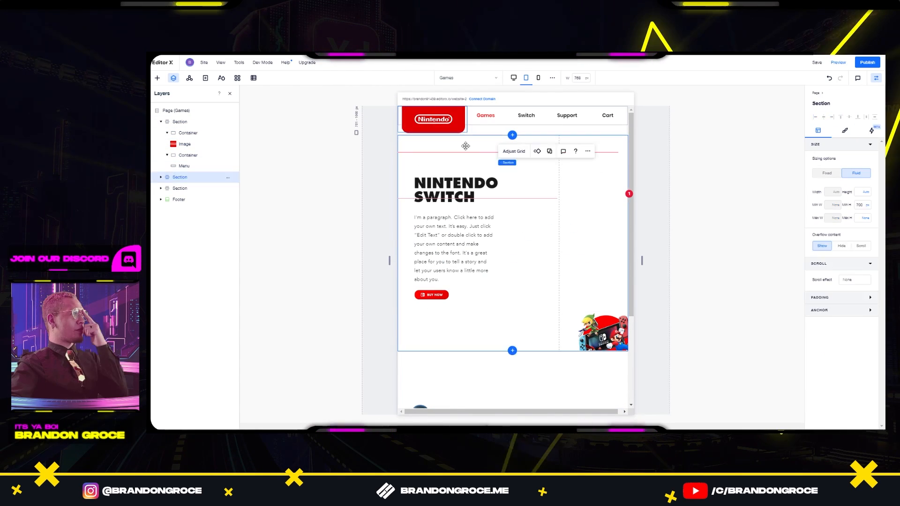
{"action": "left_click", "coordinate": [547, 214]}
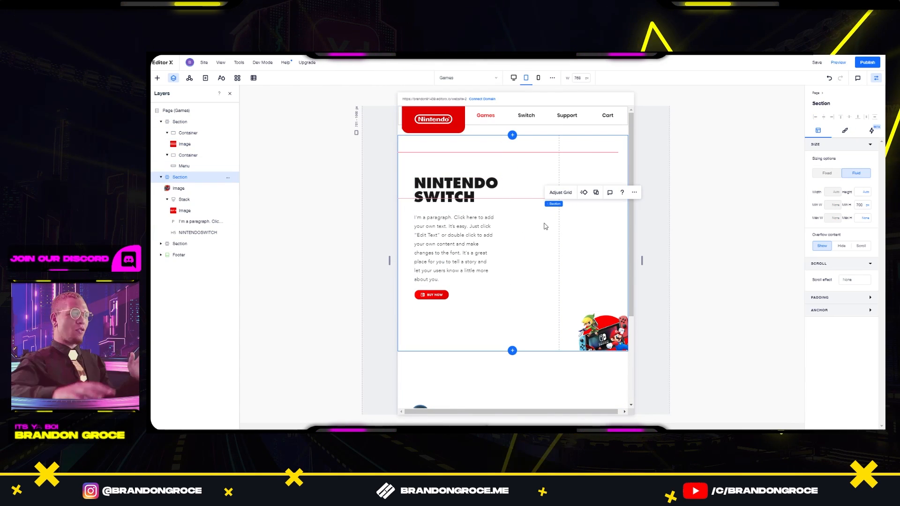
{"action": "left_click", "coordinate": [555, 194]}
{"action": "left_click", "coordinate": [497, 243]}
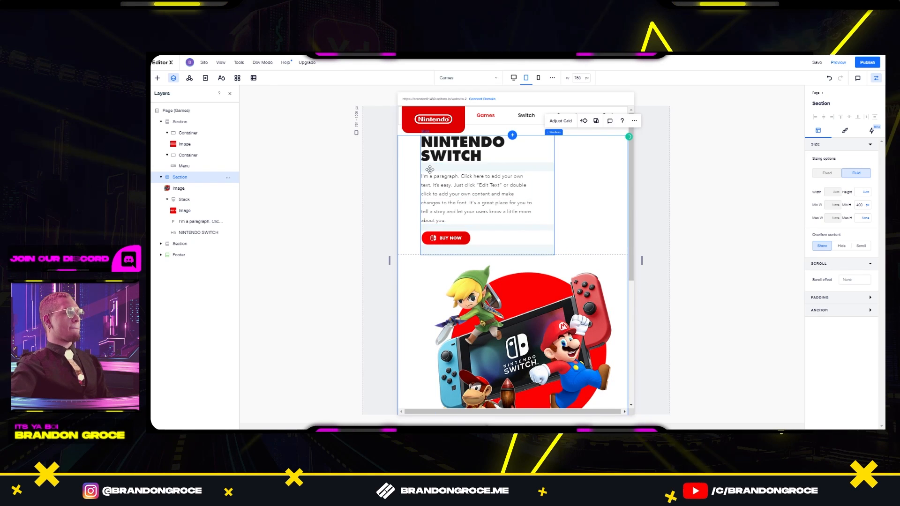
Step: Set the width of the hero text stack on tablet to 80%
{"action": "left_click", "coordinate": [439, 178]}
{"action": "left_click", "coordinate": [180, 199]}
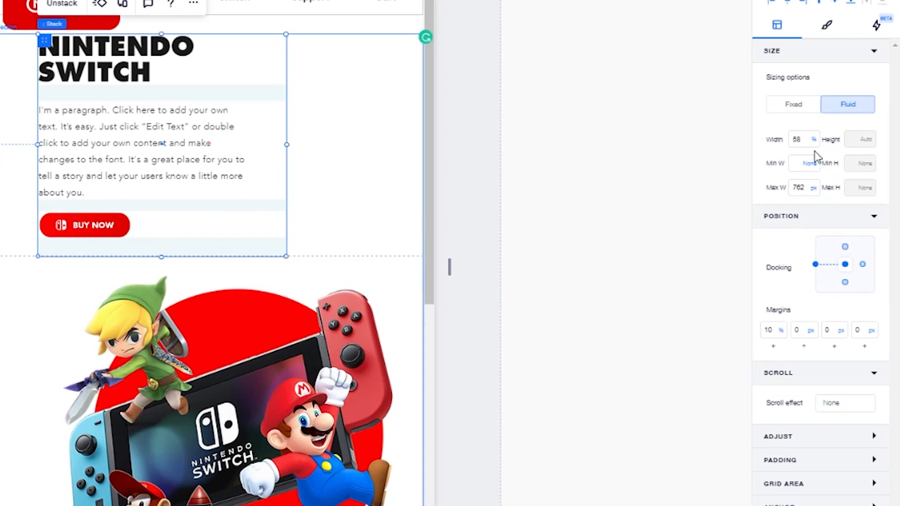
{"action": "key", "text": "Return"}
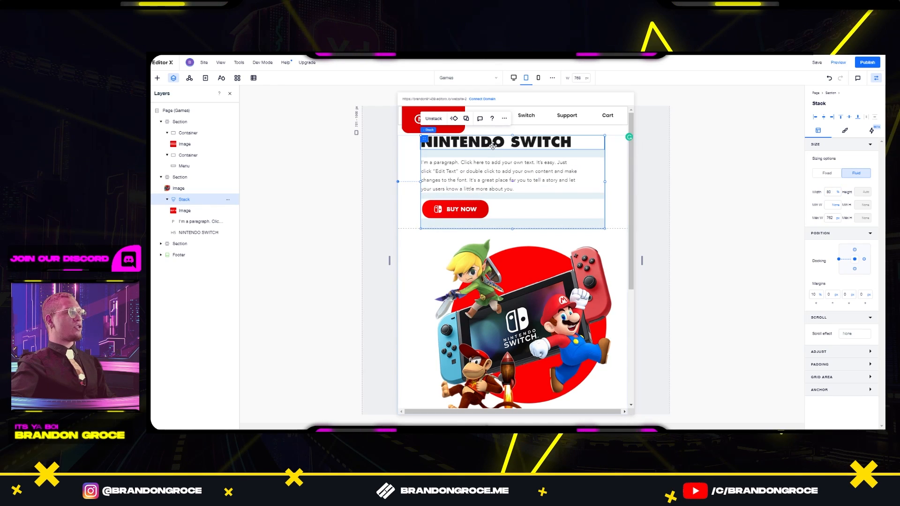
Step: Set the font size of the tablet NINTENDO SWITCH heading to 72
{"action": "left_click", "coordinate": [497, 142]}
{"action": "double_click", "coordinate": [496, 142]}
{"action": "left_click", "coordinate": [508, 164]}
{"action": "left_click", "coordinate": [527, 164]}
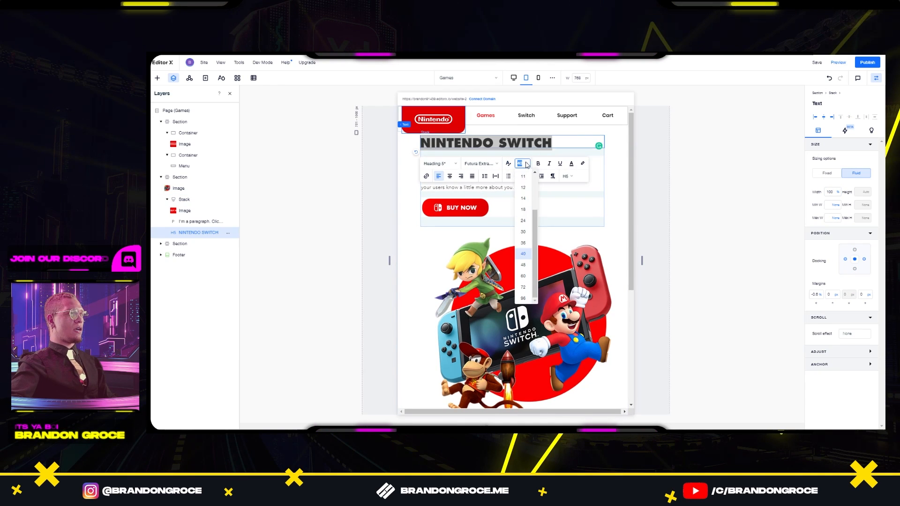
{"action": "left_click", "coordinate": [523, 287]}
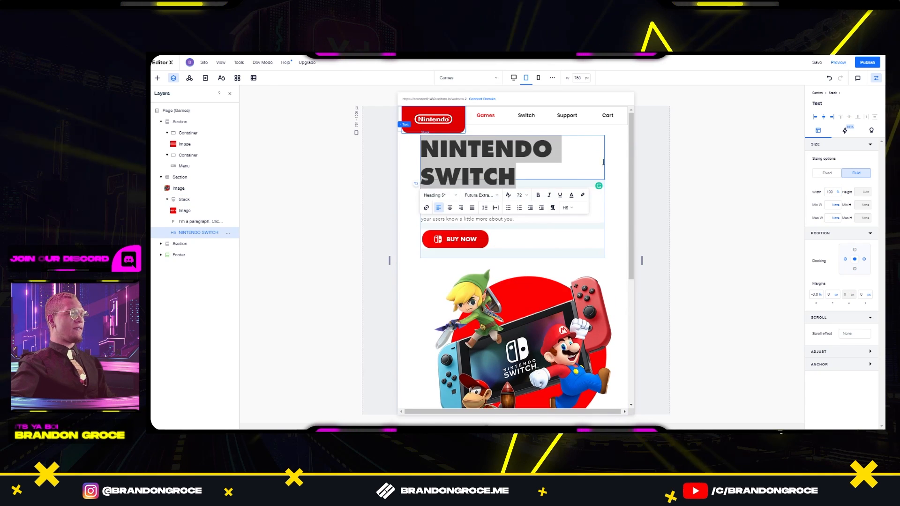
{"action": "left_click", "coordinate": [501, 214]}
Step: Increase the font size of the tablet NINTENDO SWITCH heading to 96
{"action": "left_click", "coordinate": [487, 159]}
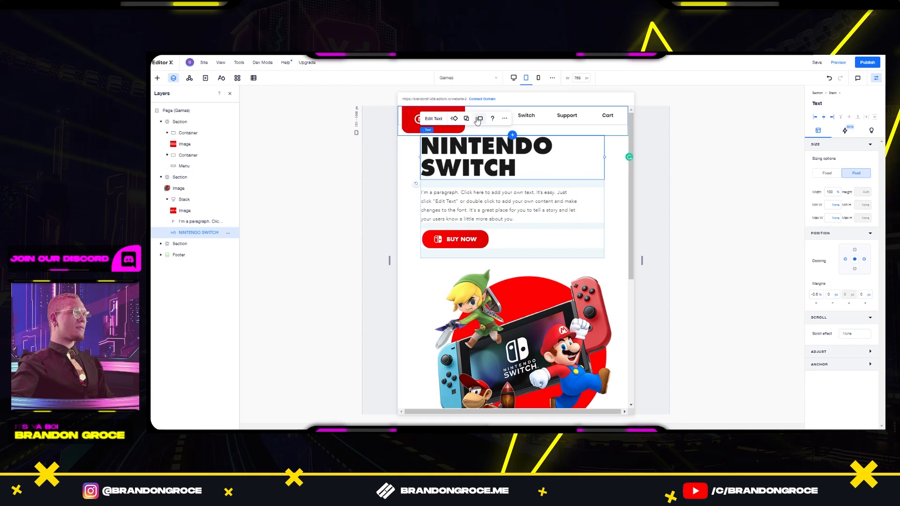
{"action": "left_click", "coordinate": [426, 117]}
{"action": "left_click", "coordinate": [521, 196]}
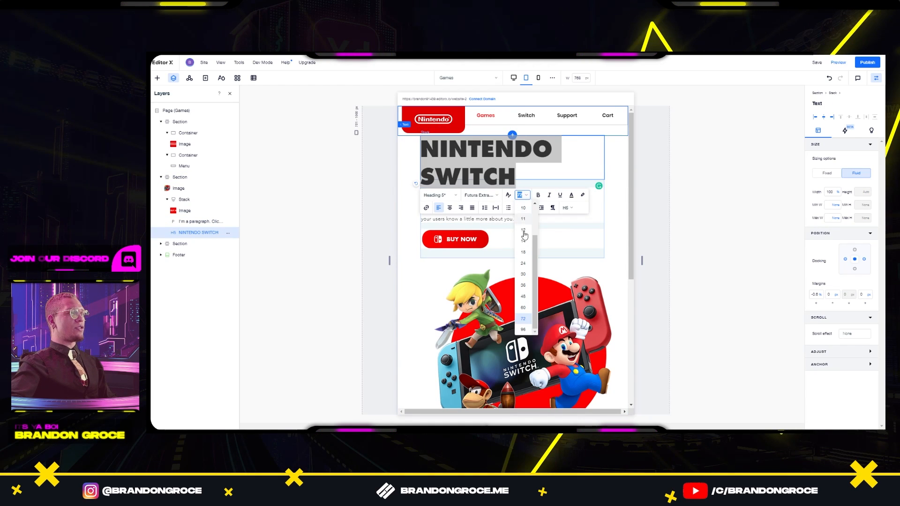
{"action": "left_click", "coordinate": [523, 330]}
{"action": "left_click", "coordinate": [621, 191]}
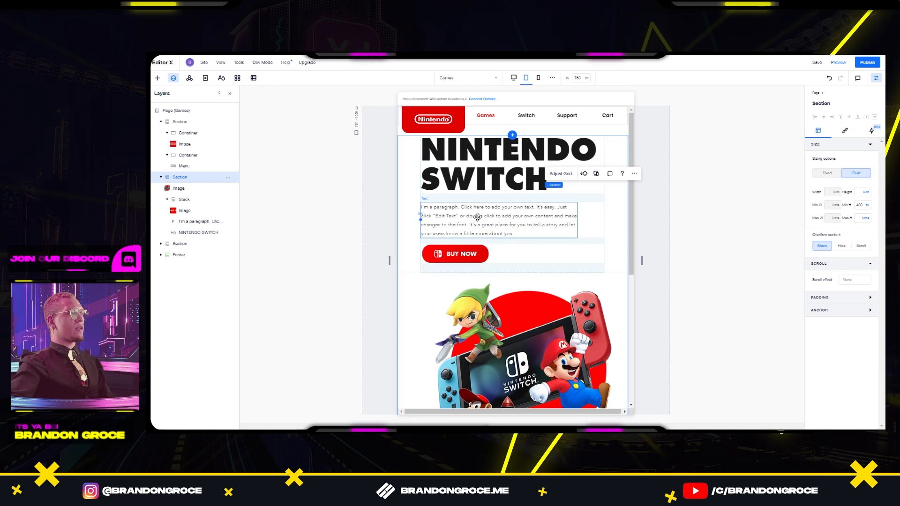
Step: Shrink the tablet hero artwork and position it against the right side of the section below the text
{"action": "left_click", "coordinate": [462, 253]}
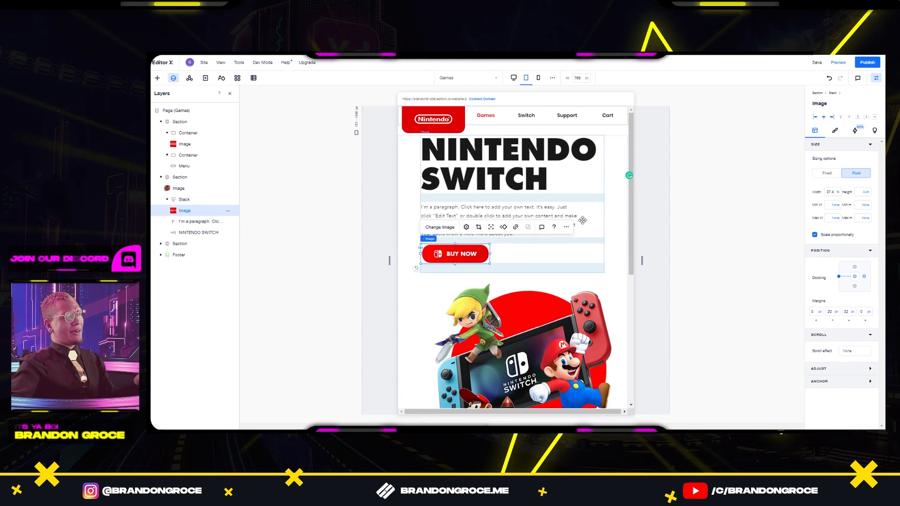
{"action": "scroll", "coordinate": [539, 267], "scroll_direction": "down", "scroll_amount": 2}
{"action": "left_click", "coordinate": [491, 318]}
{"action": "left_click_drag", "start_coordinate": [435, 403], "coordinate": [481, 334]}
{"action": "key", "text": "ctrl+z"}
{"action": "left_click_drag", "start_coordinate": [604, 198], "coordinate": [604, 261]}
Step: Set the tablet hero section's minimum height to 1000 px
{"action": "scroll", "coordinate": [469, 277], "scroll_direction": "down", "scroll_amount": 3}
{"action": "left_click_drag", "start_coordinate": [434, 268], "coordinate": [435, 269]}
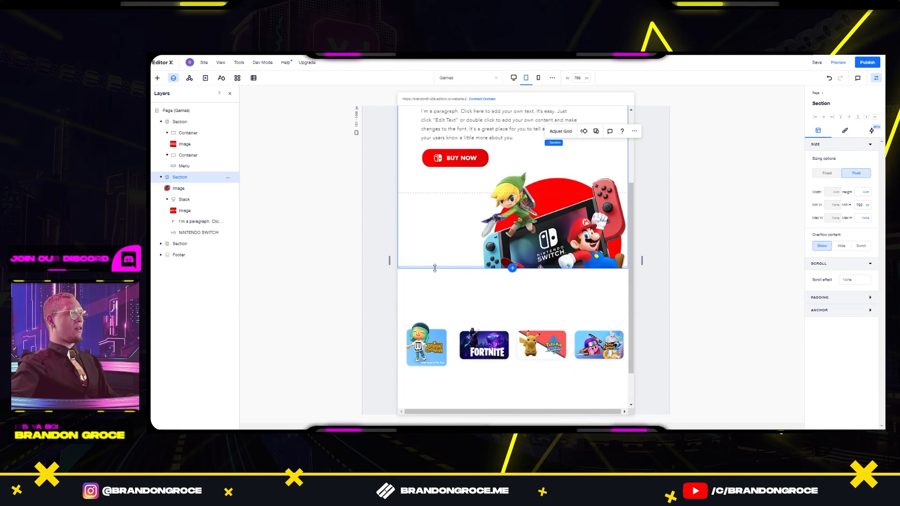
{"action": "scroll", "coordinate": [446, 214], "scroll_direction": "down", "scroll_amount": 1}
{"action": "scroll", "coordinate": [483, 300], "scroll_direction": "up", "scroll_amount": 4}
{"action": "left_click_drag", "start_coordinate": [483, 305], "coordinate": [482, 274]}
{"action": "scroll", "coordinate": [482, 274], "scroll_direction": "up", "scroll_amount": 1}
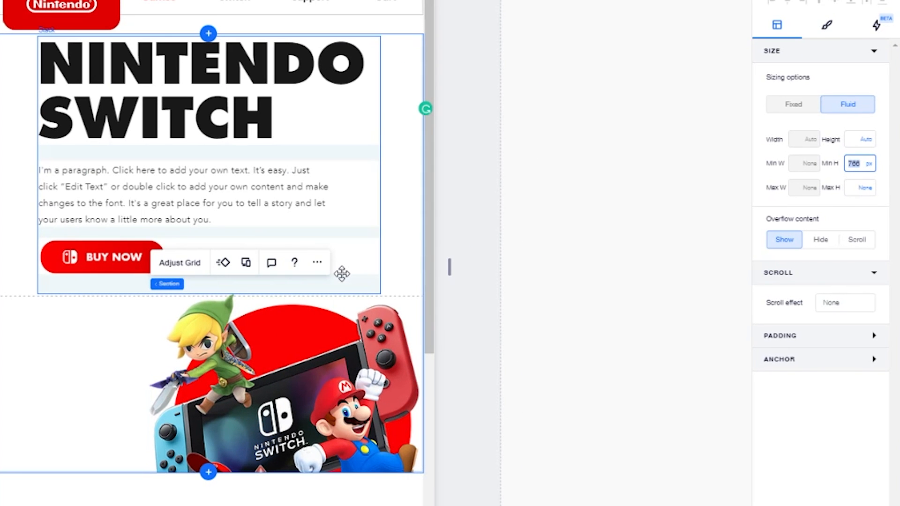
{"action": "key", "text": "Return"}
{"action": "scroll", "coordinate": [341, 274], "scroll_direction": "down", "scroll_amount": 5}
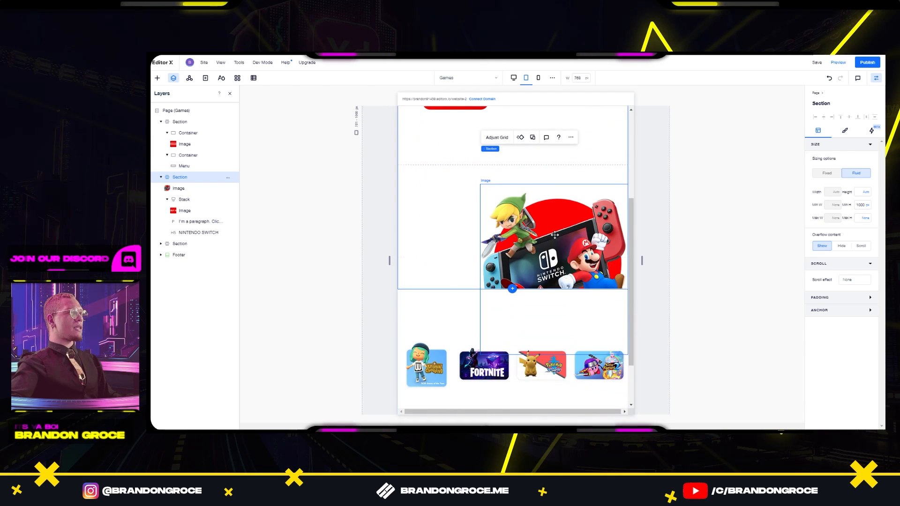
Step: Adjust the tablet hero section's row divider and bottom edge, and move the artwork up closer to the text
{"action": "left_click", "coordinate": [166, 213]}
{"action": "scroll", "coordinate": [74, 258], "scroll_direction": "up", "scroll_amount": 4}
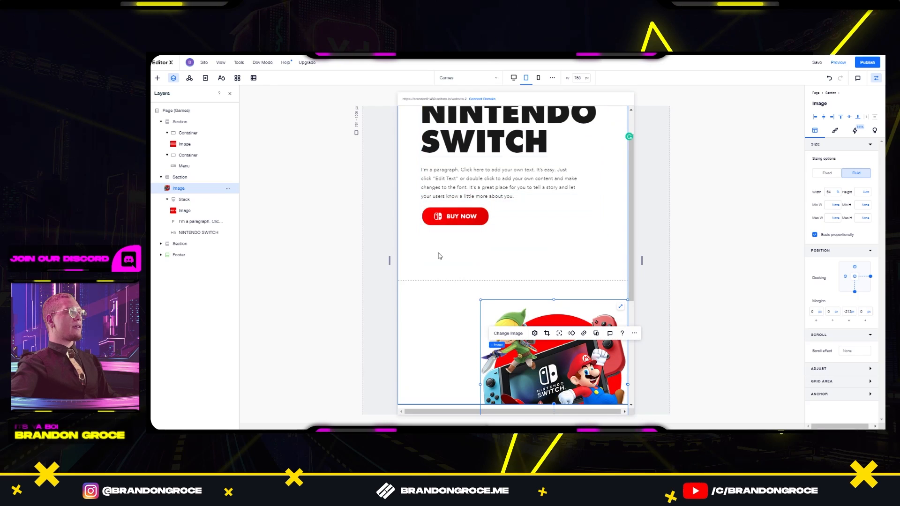
{"action": "left_click", "coordinate": [442, 286]}
{"action": "left_click_drag", "start_coordinate": [442, 281], "coordinate": [446, 235]}
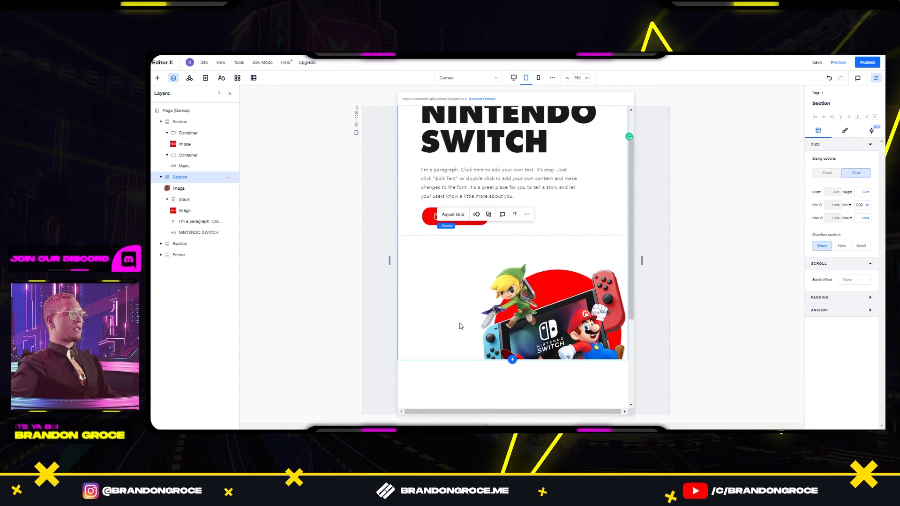
{"action": "left_click_drag", "start_coordinate": [448, 359], "coordinate": [446, 416]}
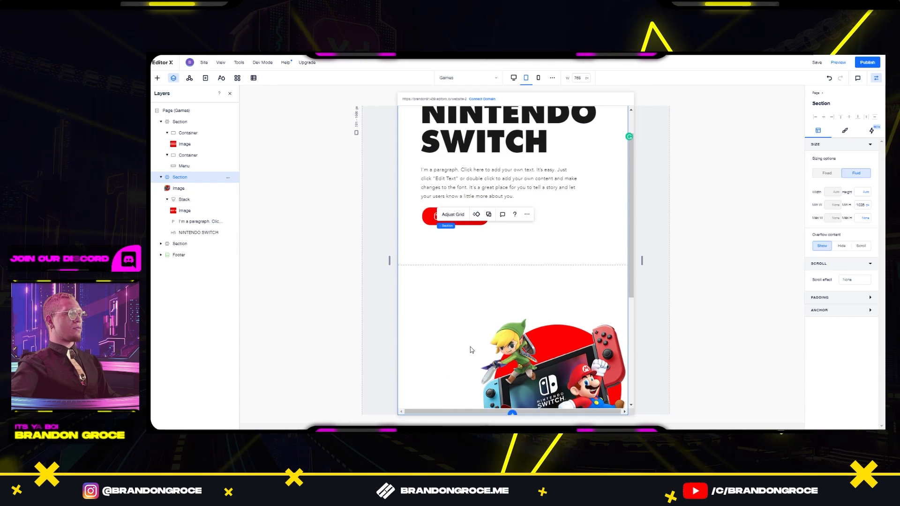
{"action": "scroll", "coordinate": [471, 349], "scroll_direction": "down", "scroll_amount": 3}
{"action": "left_click", "coordinate": [560, 253]}
{"action": "left_click_drag", "start_coordinate": [561, 250], "coordinate": [557, 178]}
Step: Change the tablet game-card layouter's display type to Rows and review the stacked cards
{"action": "left_click", "coordinate": [650, 244]}
{"action": "scroll", "coordinate": [543, 300], "scroll_direction": "down", "scroll_amount": 2}
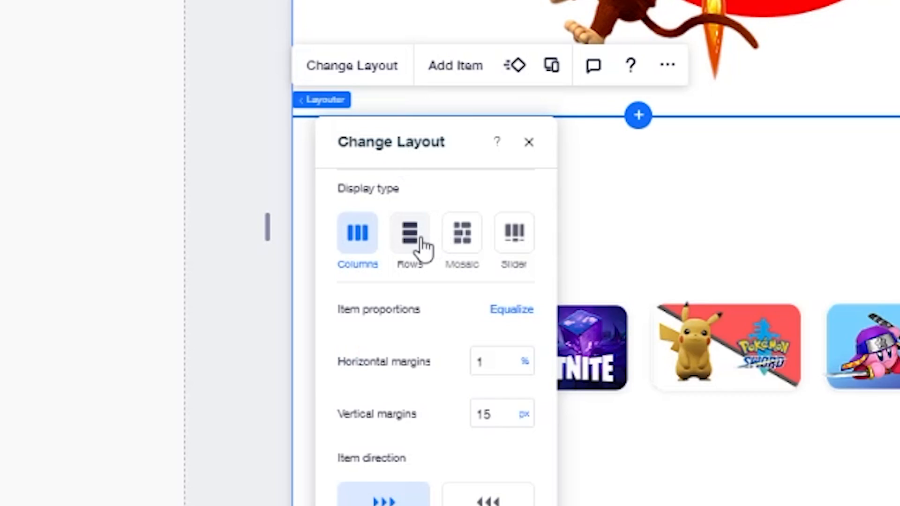
{"action": "left_click", "coordinate": [423, 243]}
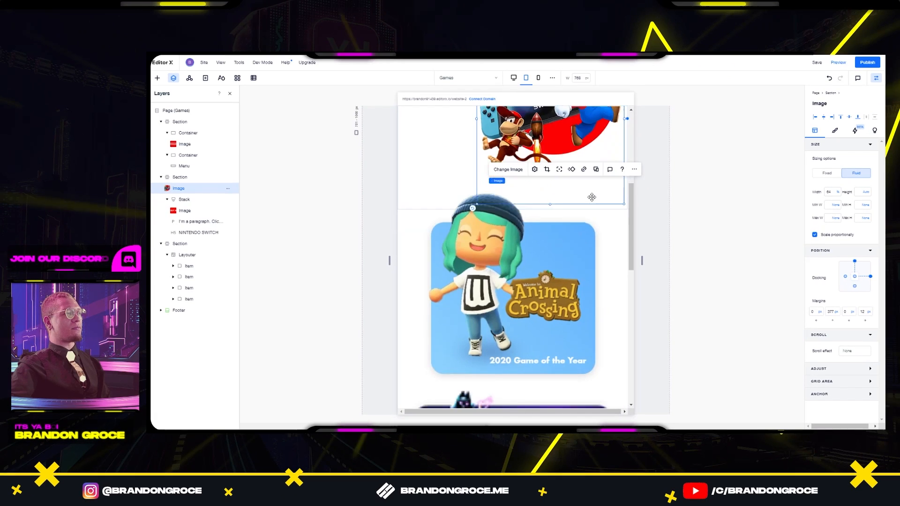
{"action": "scroll", "coordinate": [592, 196], "scroll_direction": "down", "scroll_amount": 5}
{"action": "scroll", "coordinate": [592, 196], "scroll_direction": "down", "scroll_amount": 4}
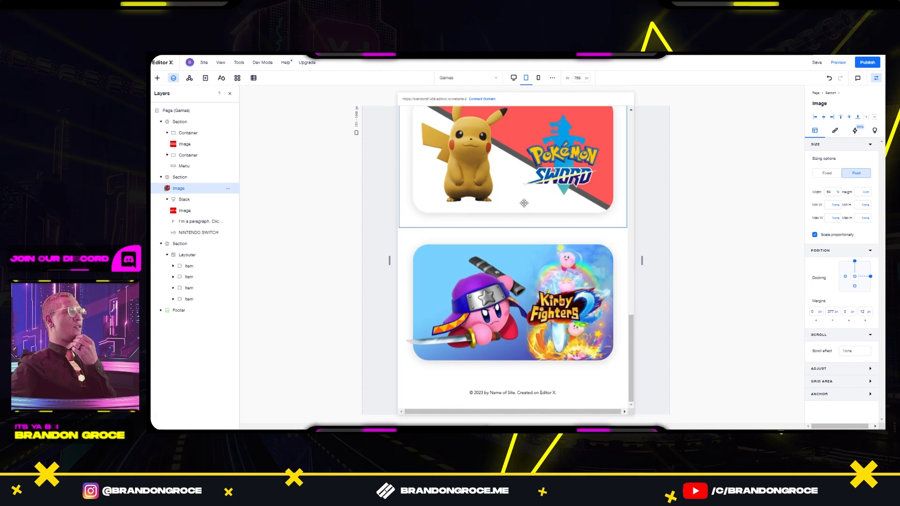
{"action": "scroll", "coordinate": [522, 201], "scroll_direction": "up", "scroll_amount": 10}
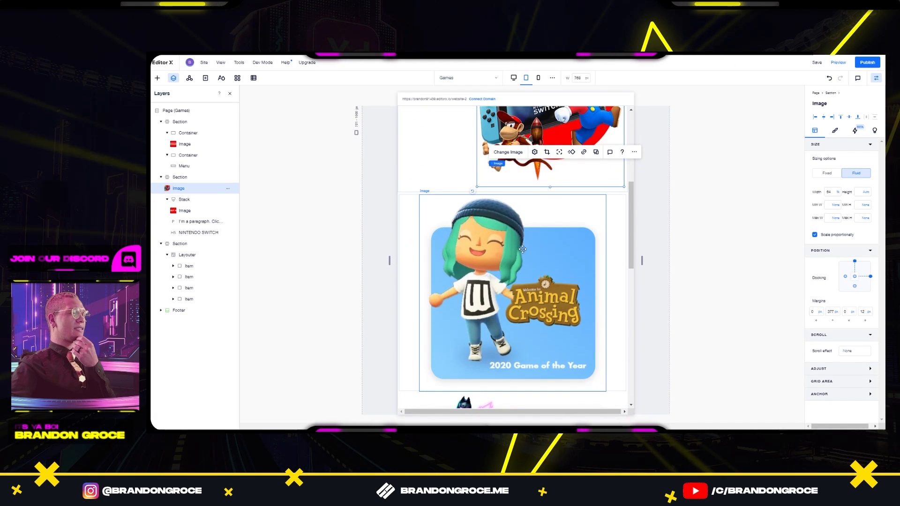
{"action": "scroll", "coordinate": [503, 248], "scroll_direction": "up", "scroll_amount": 5}
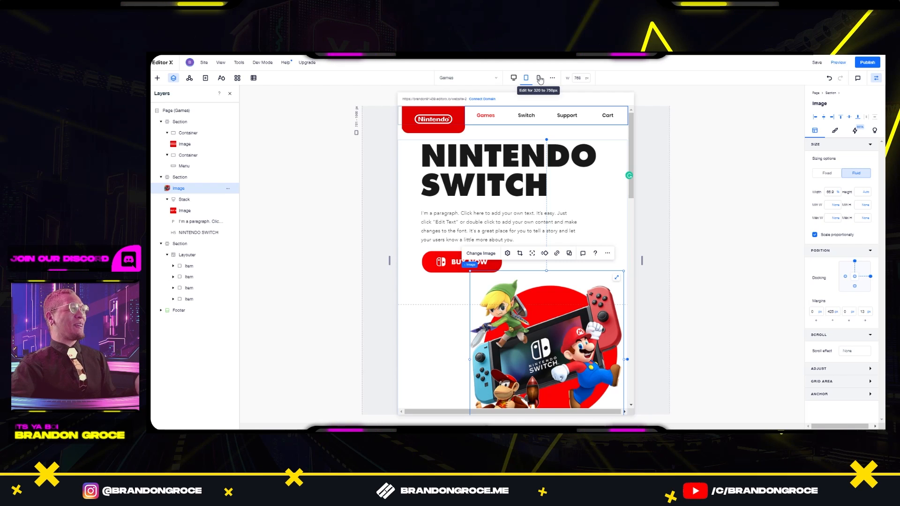
Step: Switch to the mobile breakpoint and enlarge the Nintendo logo's container in the header
{"action": "left_click", "coordinate": [538, 80]}
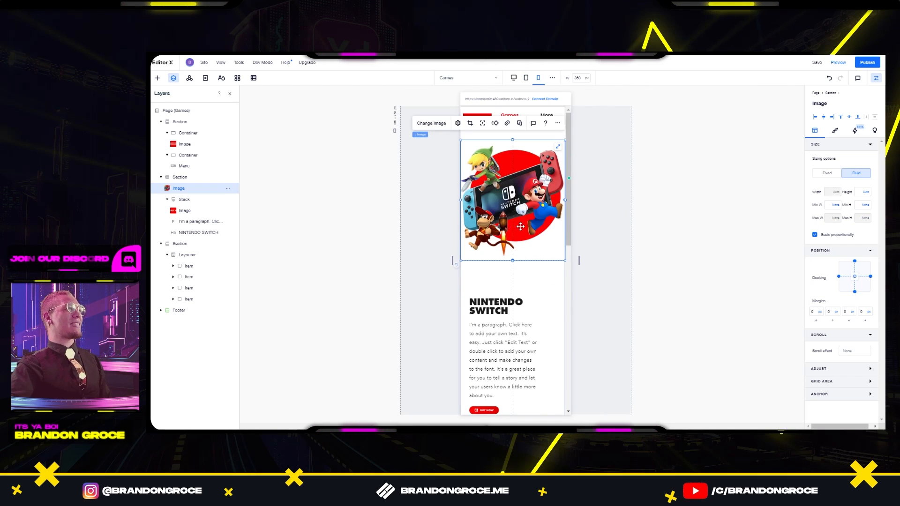
{"action": "left_click", "coordinate": [491, 110]}
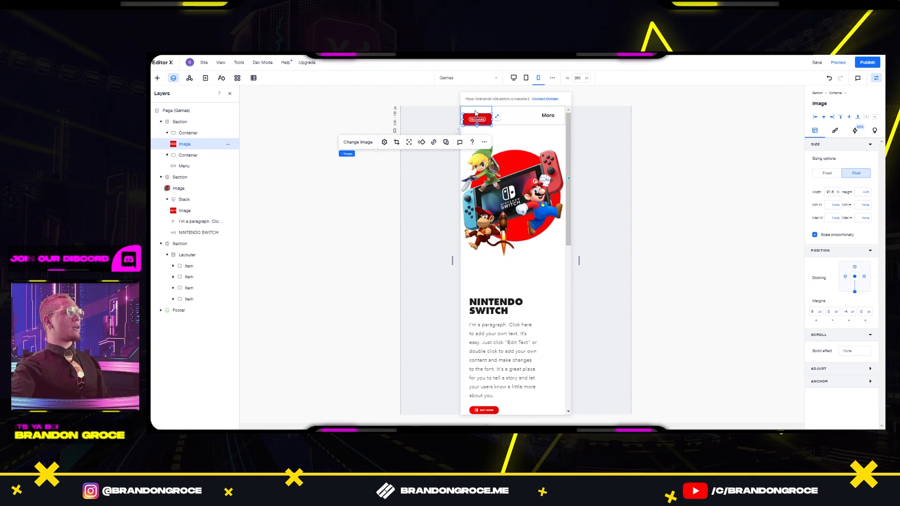
{"action": "left_click", "coordinate": [500, 114]}
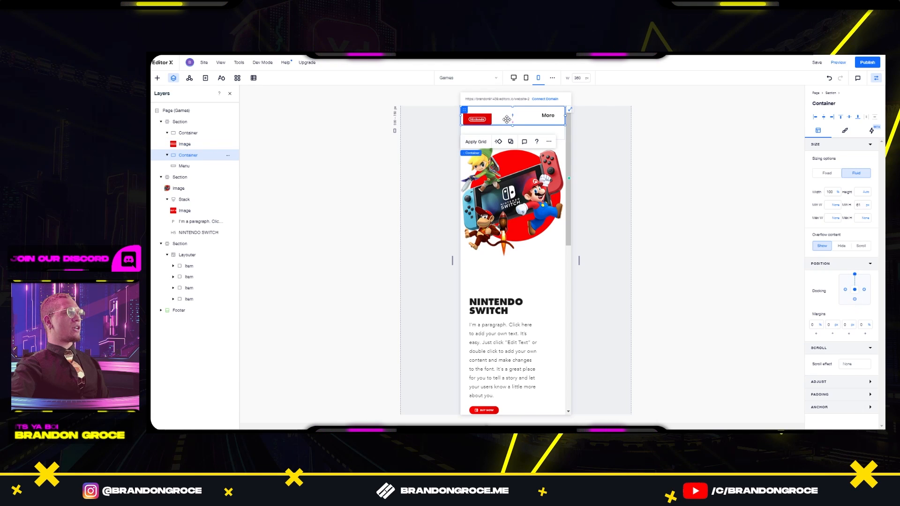
{"action": "left_click", "coordinate": [475, 118]}
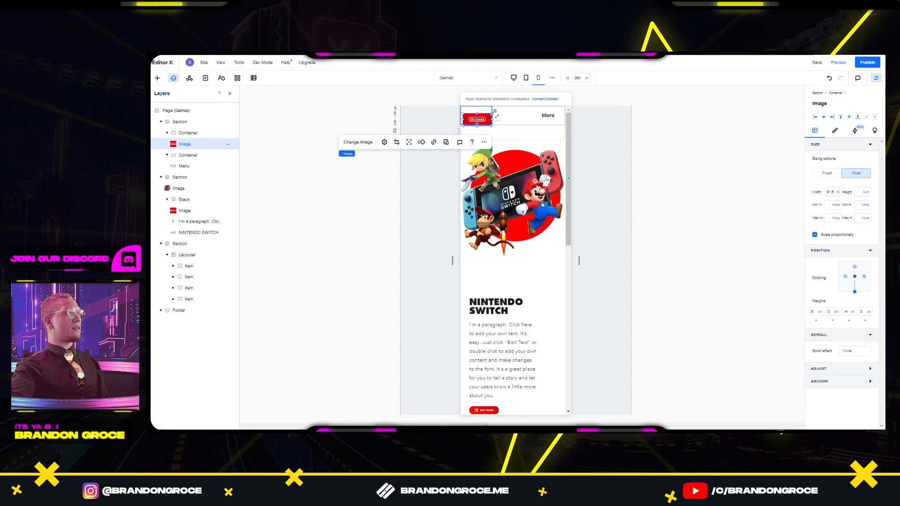
{"action": "left_click_drag", "start_coordinate": [492, 113], "coordinate": [513, 114]}
Step: Move the mobile hero text stack up beneath the header and place the artwork below it
{"action": "scroll", "coordinate": [473, 261], "scroll_direction": "down", "scroll_amount": 1}
{"action": "left_click", "coordinate": [473, 263]}
{"action": "left_click_drag", "start_coordinate": [473, 263], "coordinate": [483, 116]}
{"action": "scroll", "coordinate": [469, 160], "scroll_direction": "up", "scroll_amount": 1}
{"action": "left_click", "coordinate": [470, 160]}
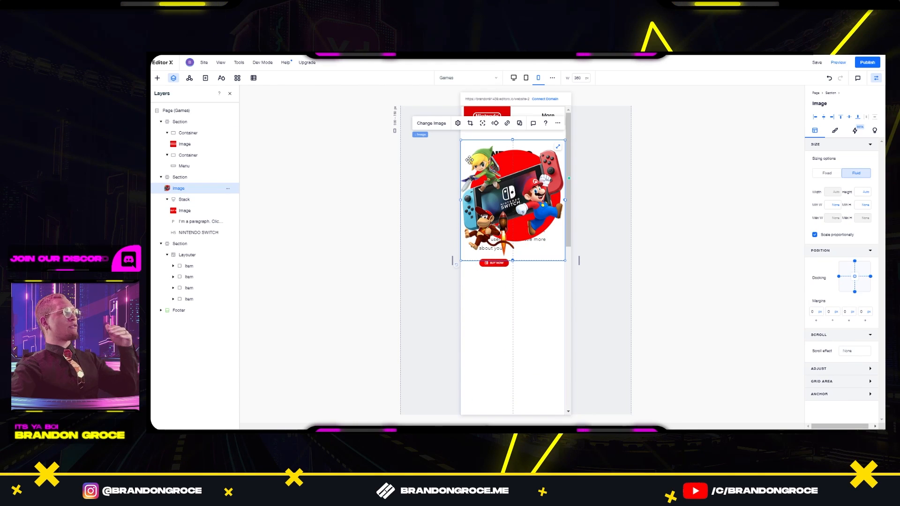
{"action": "left_click_drag", "start_coordinate": [520, 199], "coordinate": [523, 262]}
{"action": "scroll", "coordinate": [523, 263], "scroll_direction": "down", "scroll_amount": 4}
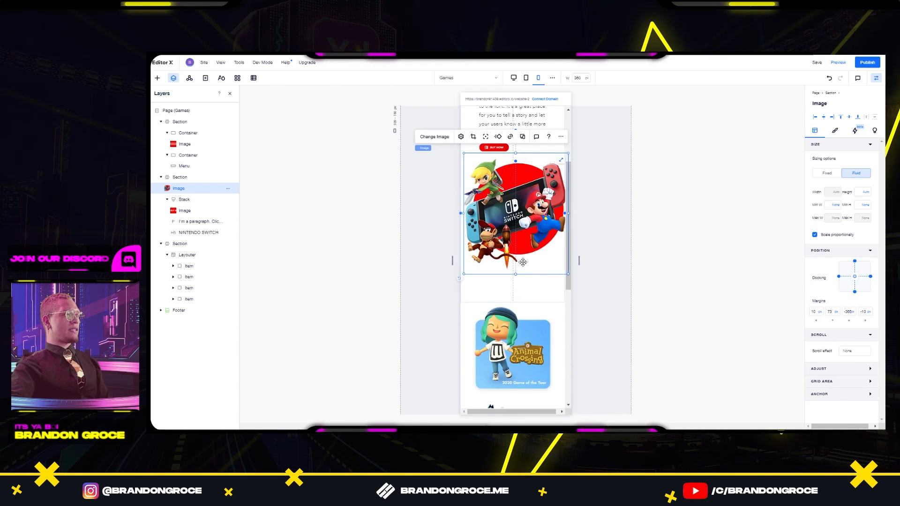
{"action": "scroll", "coordinate": [523, 262], "scroll_direction": "down", "scroll_amount": 1}
Step: Turn off text scaling for the mobile NINTENDO SWITCH heading and give it a larger fixed font size
{"action": "scroll", "coordinate": [523, 262], "scroll_direction": "up", "scroll_amount": 4}
{"action": "left_click", "coordinate": [490, 145]}
{"action": "left_click", "coordinate": [477, 124]}
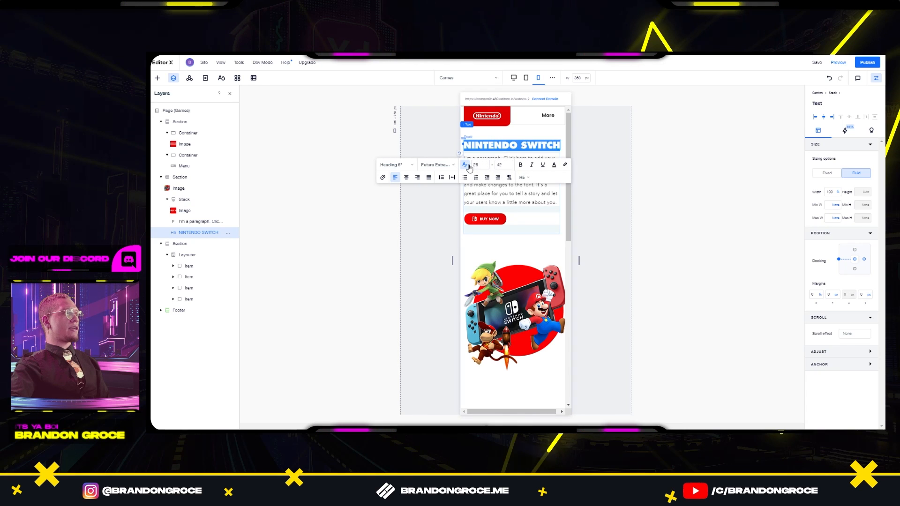
{"action": "left_click", "coordinate": [466, 165]}
{"action": "left_click", "coordinate": [477, 164]}
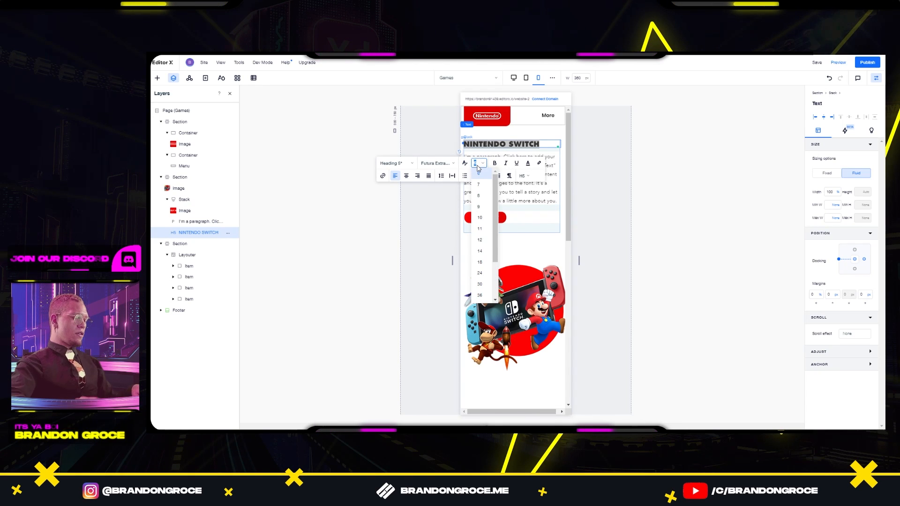
{"action": "type", "text": "72"}
{"action": "key", "text": "Return"}
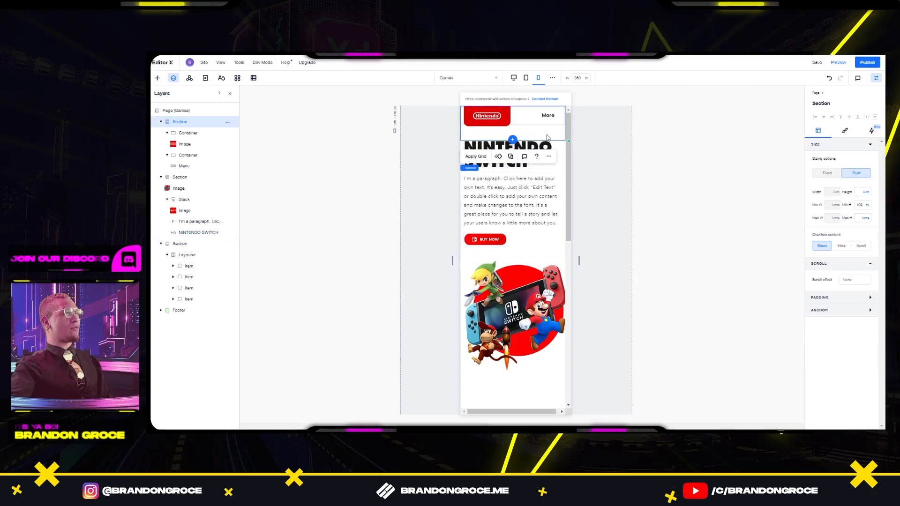
Step: Enlarge the mobile Buy Now button and refit the artwork and the hero section's height beneath it
{"action": "left_click", "coordinate": [516, 243]}
{"action": "left_click_drag", "start_coordinate": [523, 253], "coordinate": [533, 269]}
{"action": "scroll", "coordinate": [558, 280], "scroll_direction": "down", "scroll_amount": 1}
{"action": "scroll", "coordinate": [561, 211], "scroll_direction": "down", "scroll_amount": 3}
{"action": "left_click", "coordinate": [554, 208]}
{"action": "left_click_drag", "start_coordinate": [526, 230], "coordinate": [528, 205]}
{"action": "scroll", "coordinate": [517, 140], "scroll_direction": "up", "scroll_amount": 6}
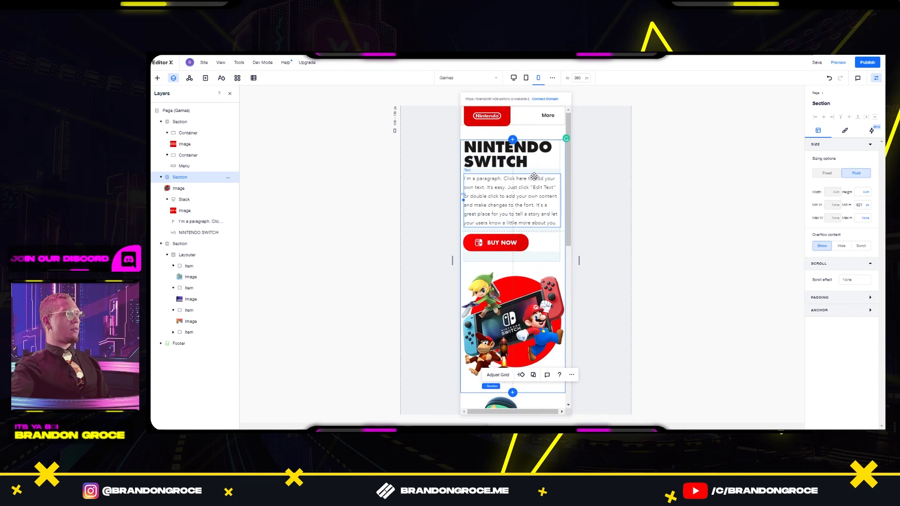
Step: Add the dotted-grid hamburger menu to the mobile header container, over the existing More menu
{"action": "left_click", "coordinate": [546, 116]}
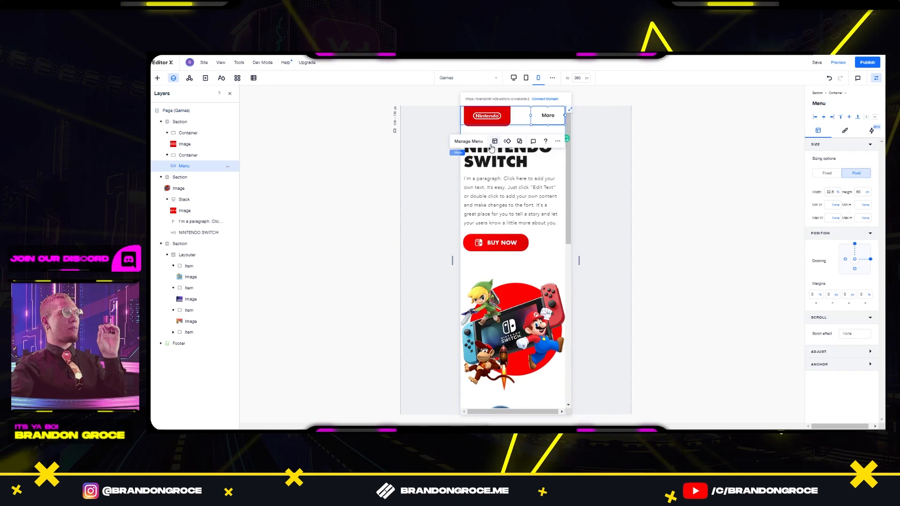
{"action": "left_click", "coordinate": [158, 78]}
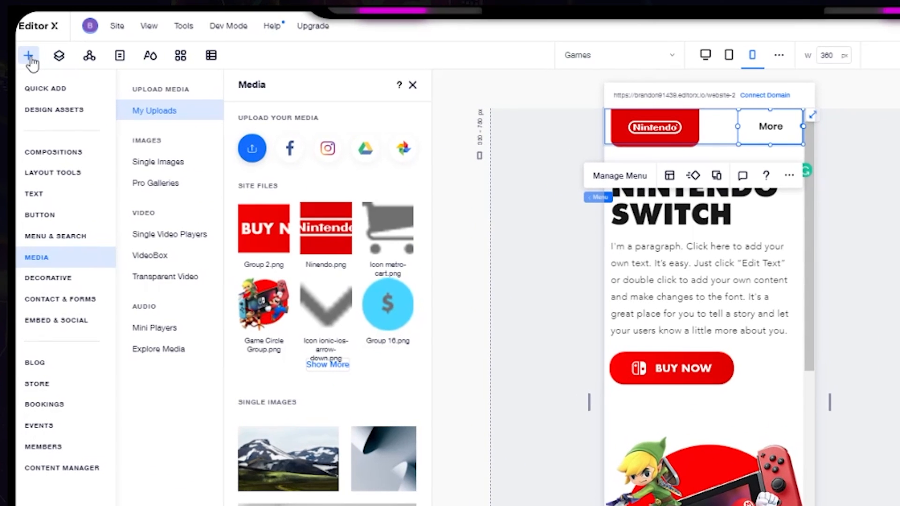
{"action": "left_click", "coordinate": [65, 240]}
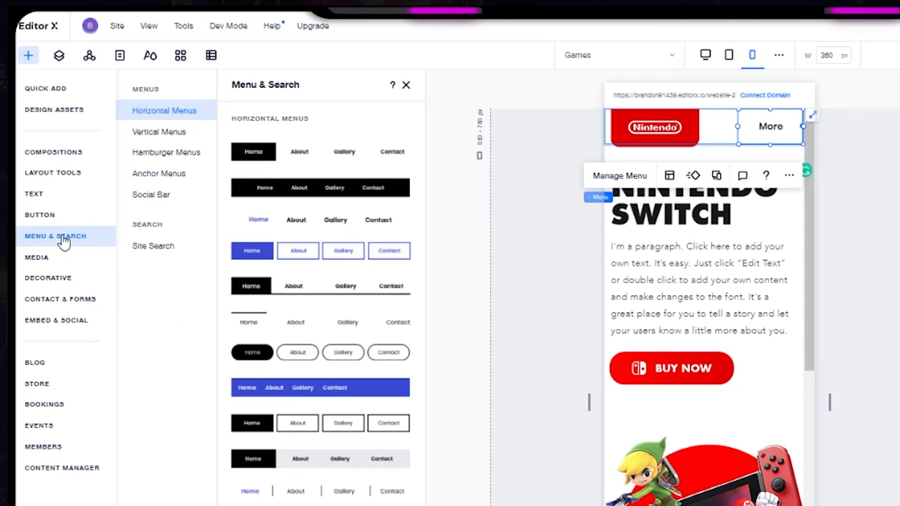
{"action": "left_click", "coordinate": [153, 156]}
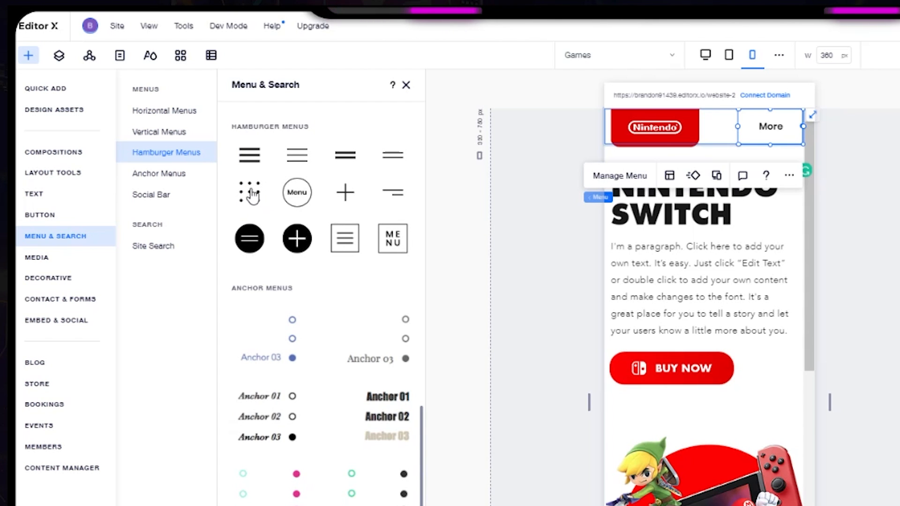
{"action": "left_click_drag", "start_coordinate": [251, 197], "coordinate": [745, 134]}
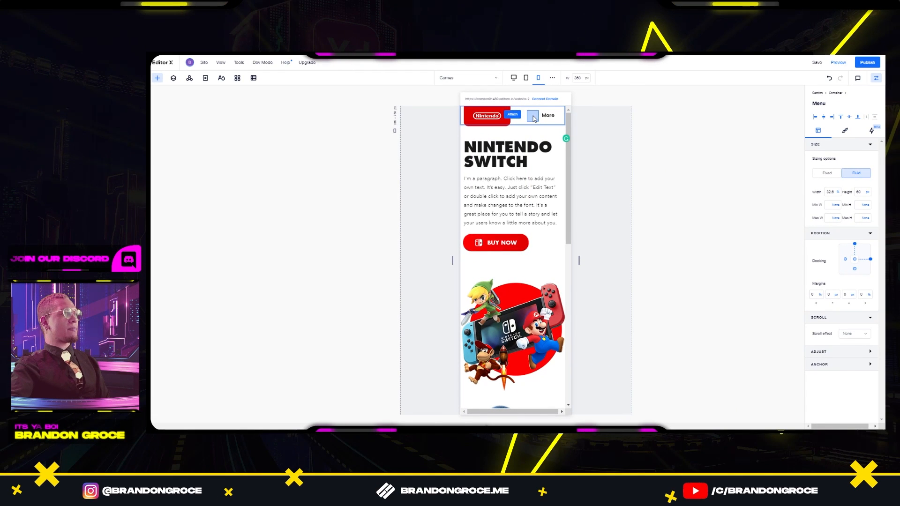
{"action": "left_click_drag", "start_coordinate": [534, 119], "coordinate": [534, 118]}
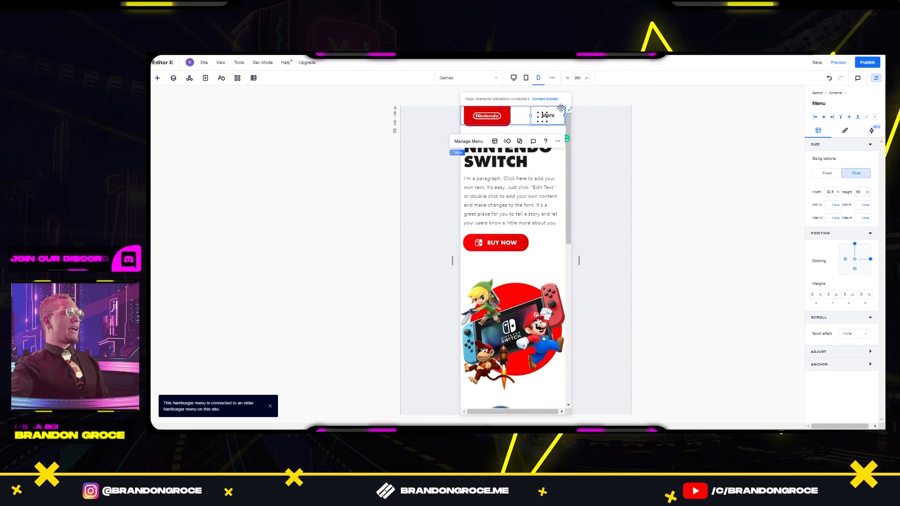
Step: Hide the old Menu in the header container on the mobile breakpoint, keeping the Hamburger Menu displayed
{"action": "left_click", "coordinate": [174, 78]}
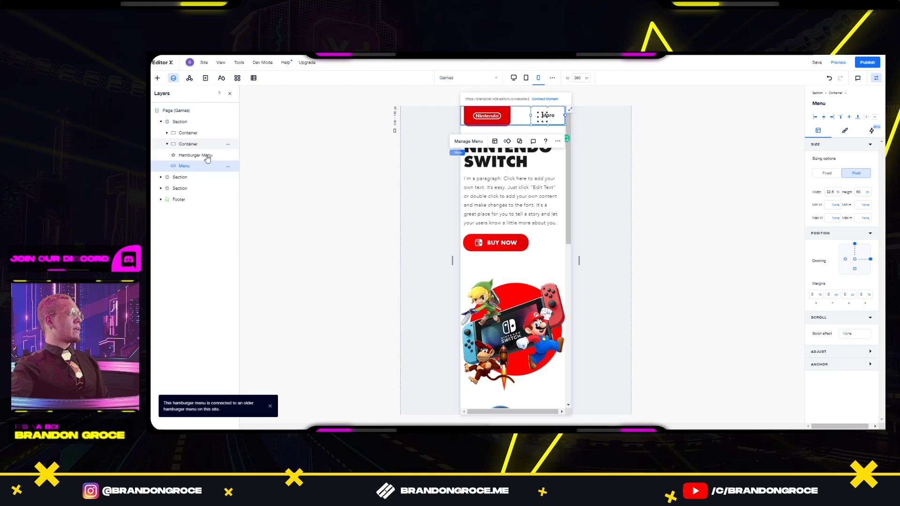
{"action": "left_click", "coordinate": [227, 167]}
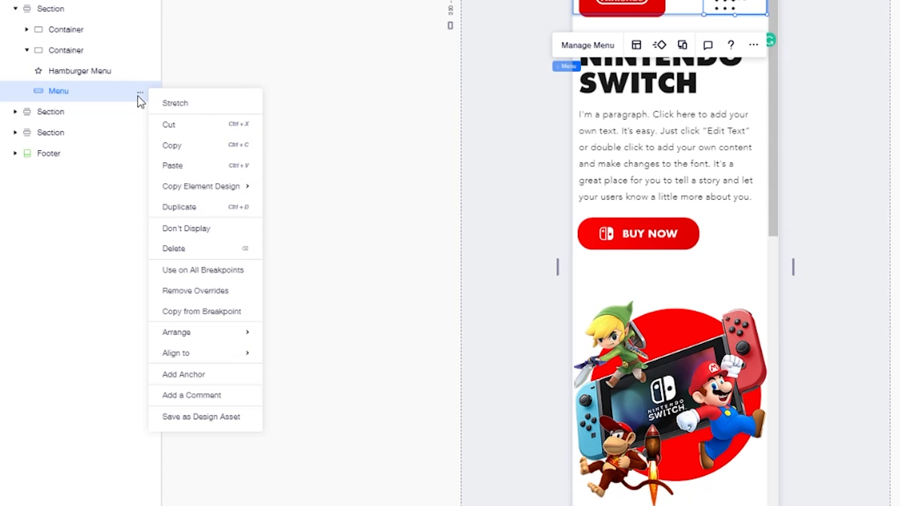
{"action": "left_click", "coordinate": [210, 229]}
Step: Open the hamburger's menu container and examine its vertical menu's items alongside the list of site pages
{"action": "left_click", "coordinate": [469, 41]}
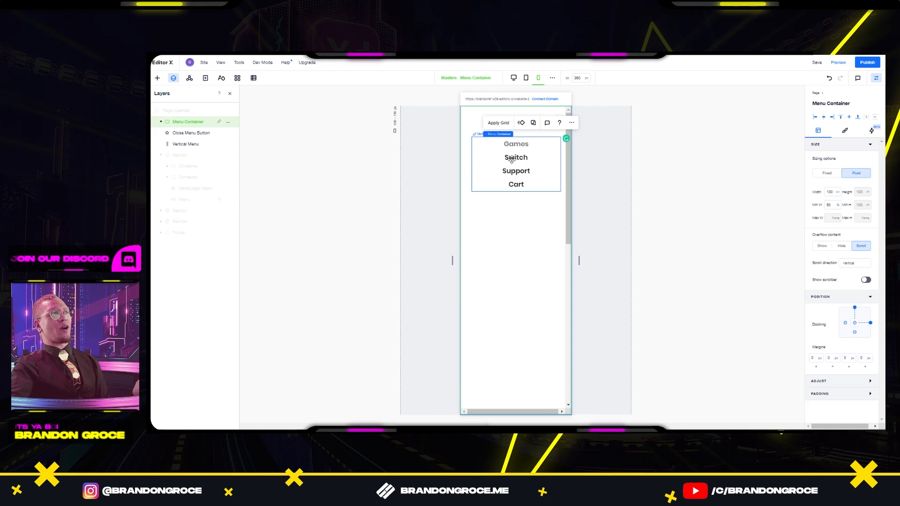
{"action": "left_click", "coordinate": [512, 160]}
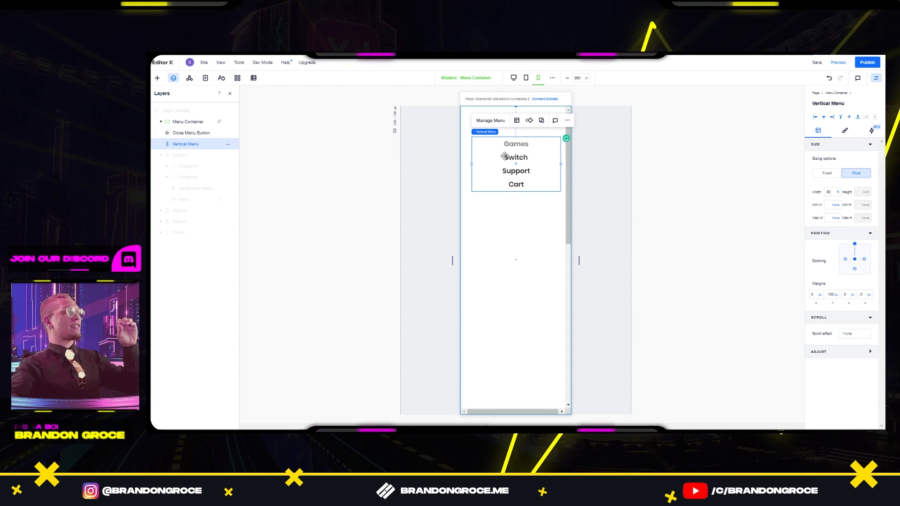
{"action": "left_click", "coordinate": [206, 78]}
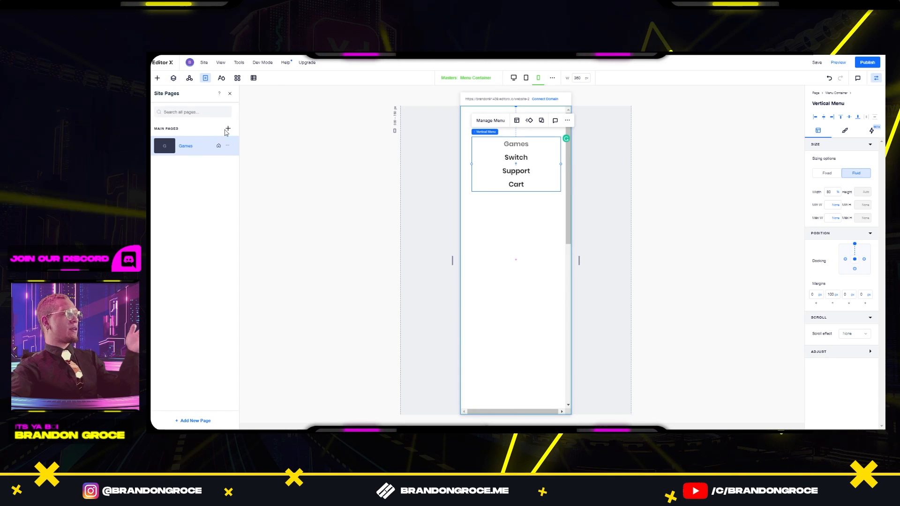
{"action": "left_click", "coordinate": [490, 120]}
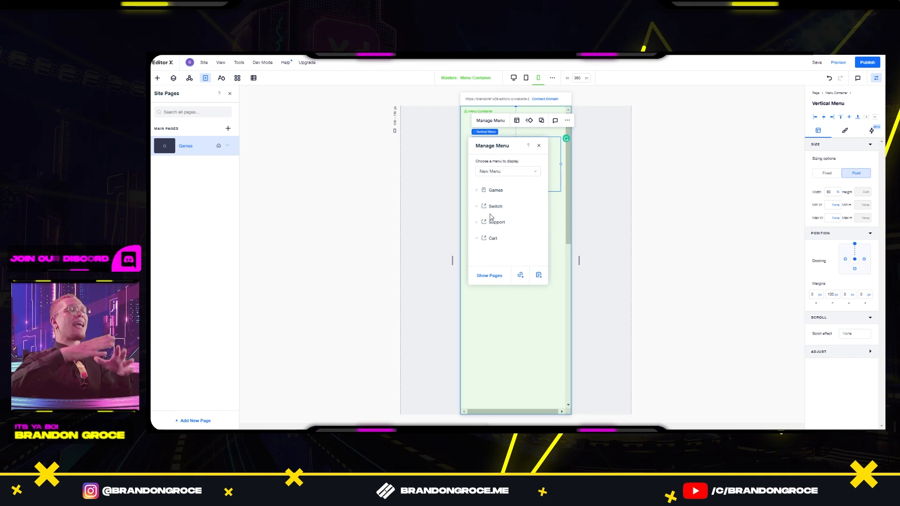
{"action": "left_click", "coordinate": [519, 337]}
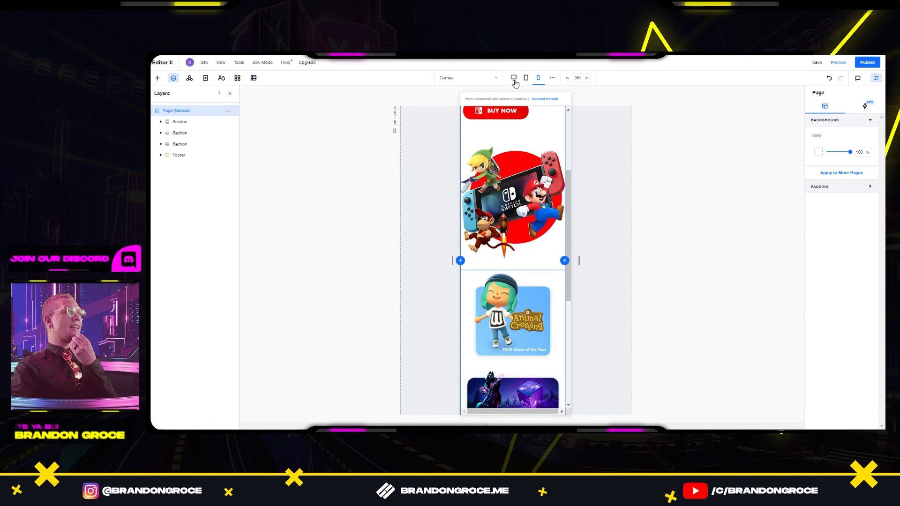
Step: Switch to the desktop breakpoint and hide the Layers list and the inspector to free the canvas
{"action": "left_click", "coordinate": [514, 78]}
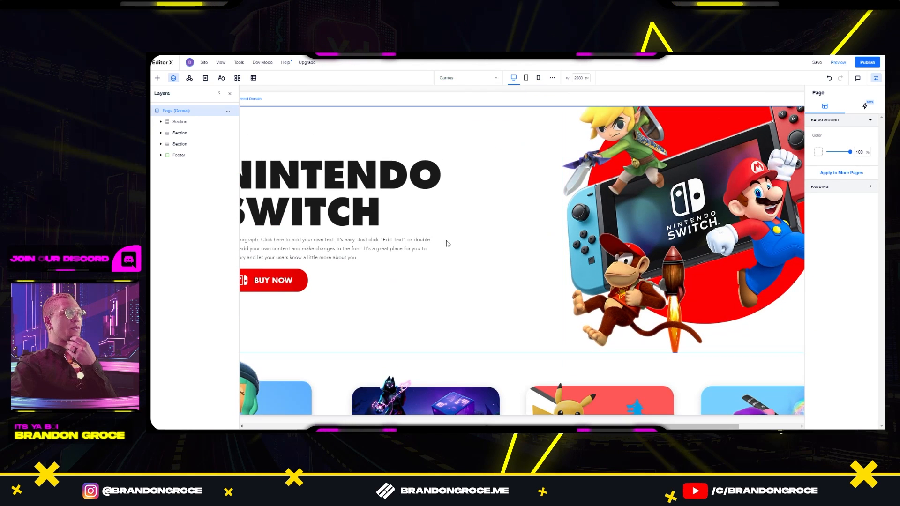
{"action": "left_click", "coordinate": [230, 95]}
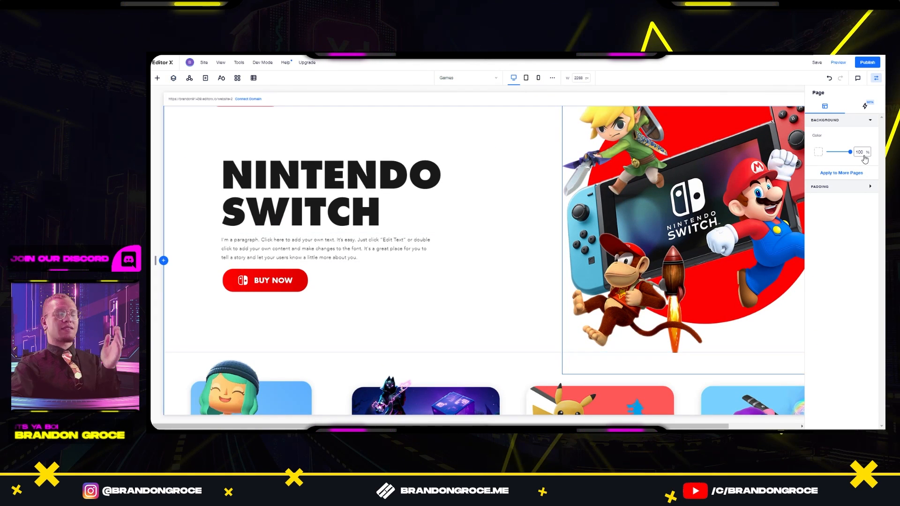
{"action": "left_click", "coordinate": [876, 79]}
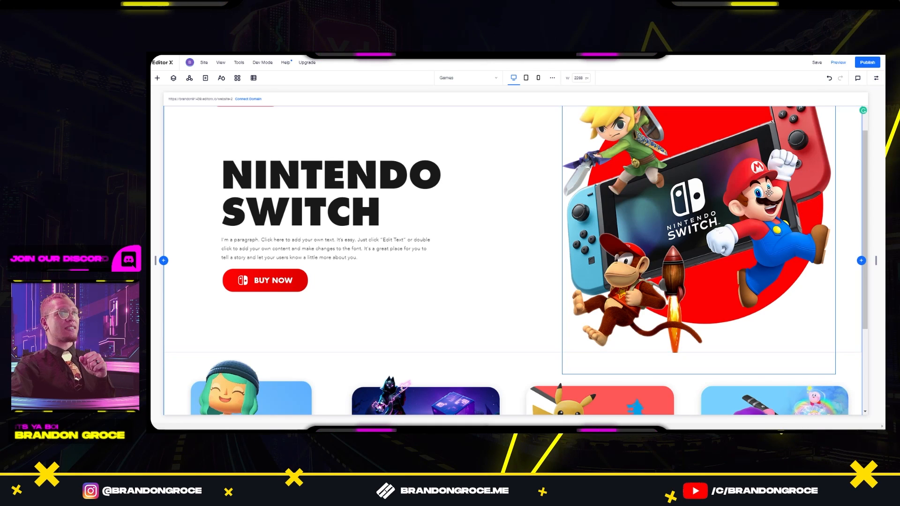
{"action": "scroll", "coordinate": [539, 210], "scroll_direction": "up", "scroll_amount": 1}
Step: Apply a Reveal animation from the left with a 1.5-second duration to the hero text stack
{"action": "left_click", "coordinate": [281, 206]}
{"action": "mouse_move", "coordinate": [229, 184]}
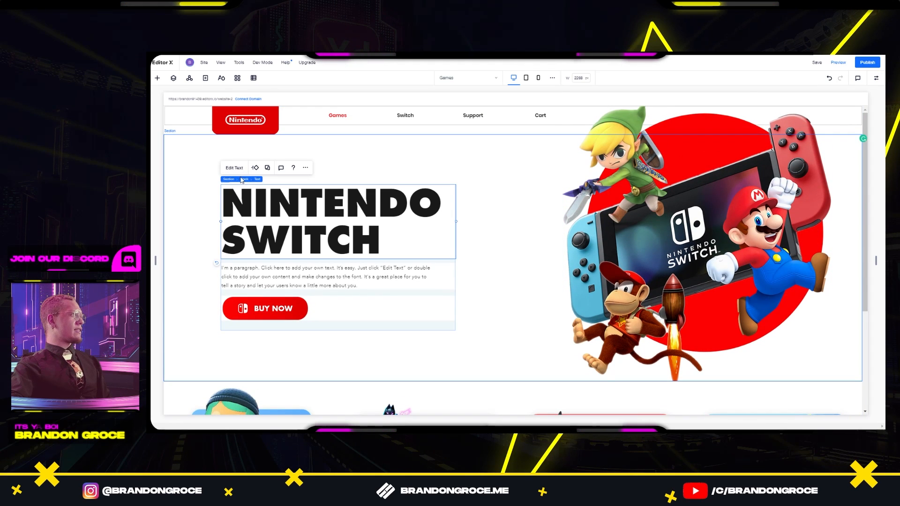
{"action": "left_click", "coordinate": [241, 179]}
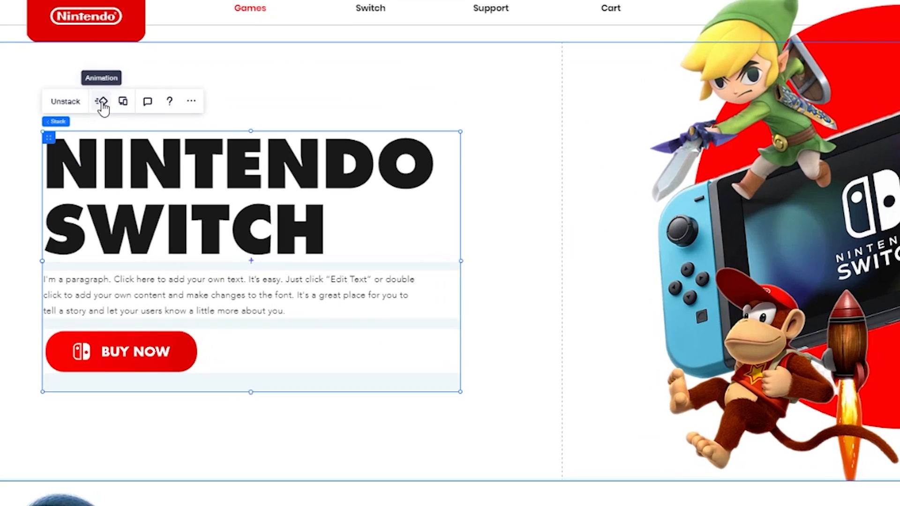
{"action": "left_click", "coordinate": [102, 104]}
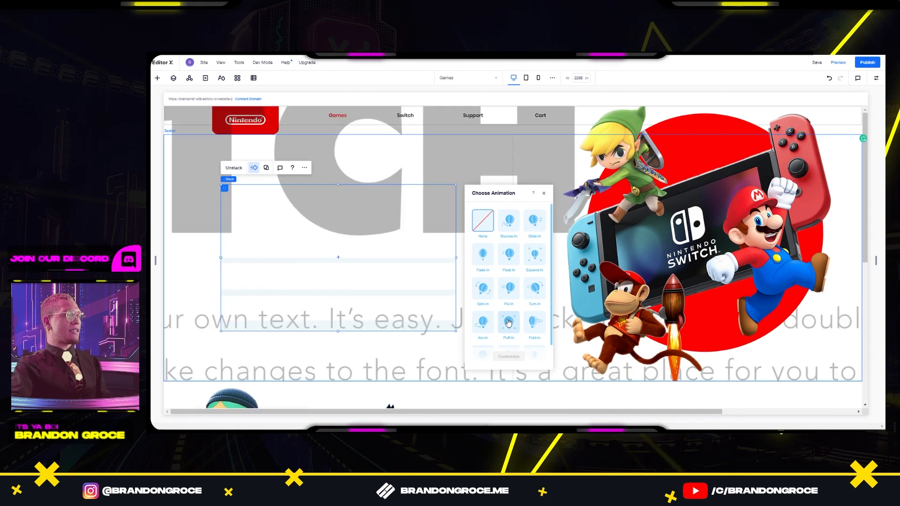
{"action": "scroll", "coordinate": [509, 328], "scroll_direction": "down", "scroll_amount": 1}
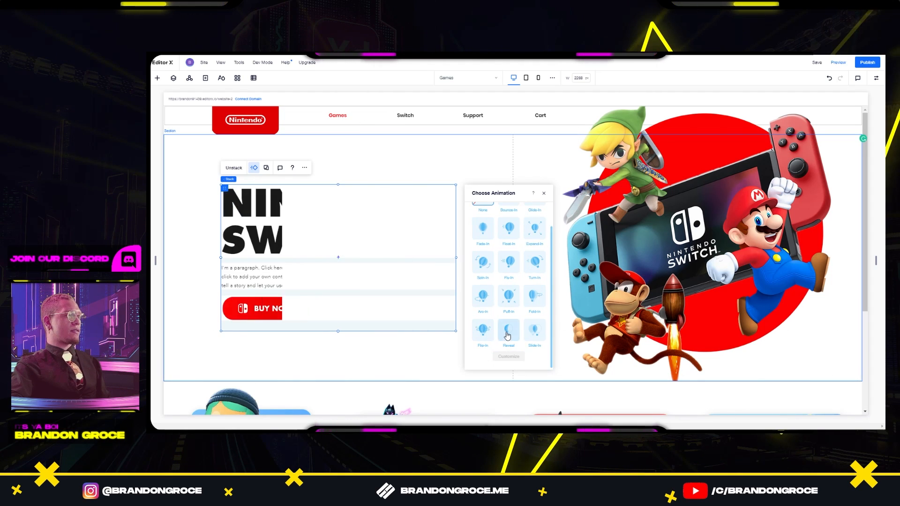
{"action": "left_click", "coordinate": [507, 335]}
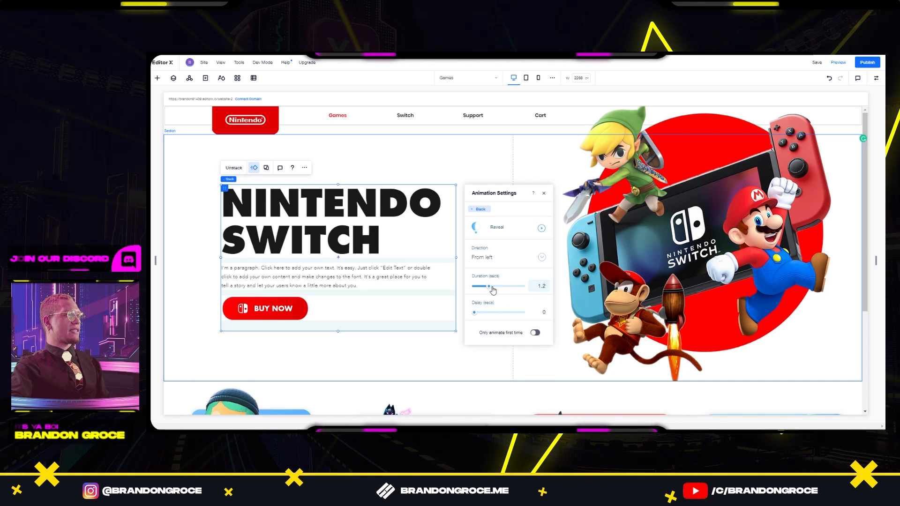
{"action": "left_click_drag", "start_coordinate": [489, 286], "coordinate": [493, 287]}
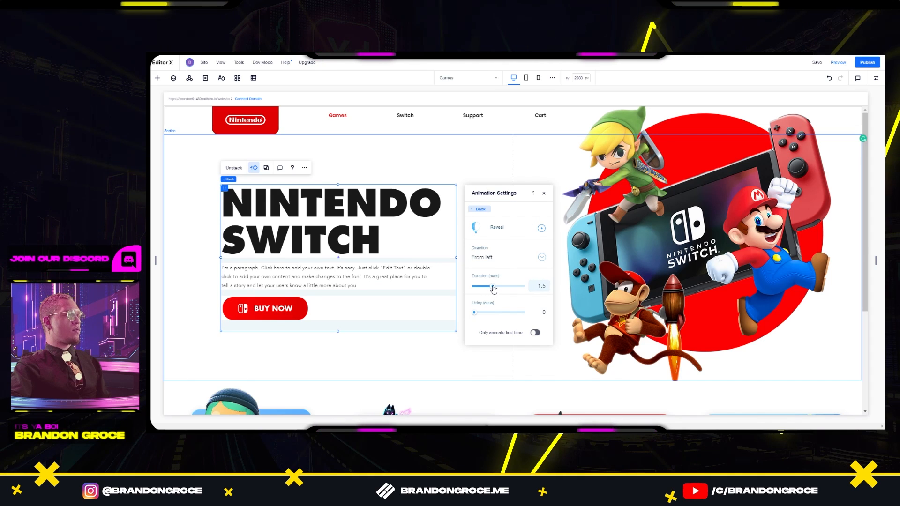
{"action": "left_click", "coordinate": [532, 259]}
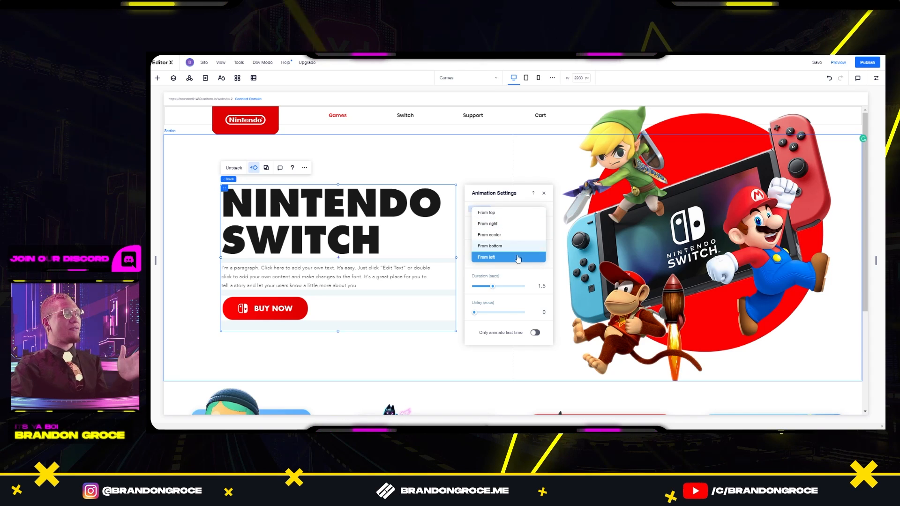
Step: Apply a Float-In animation to the hero's Nintendo Switch artwork
{"action": "left_click", "coordinate": [765, 193]}
{"action": "left_click", "coordinate": [807, 192]}
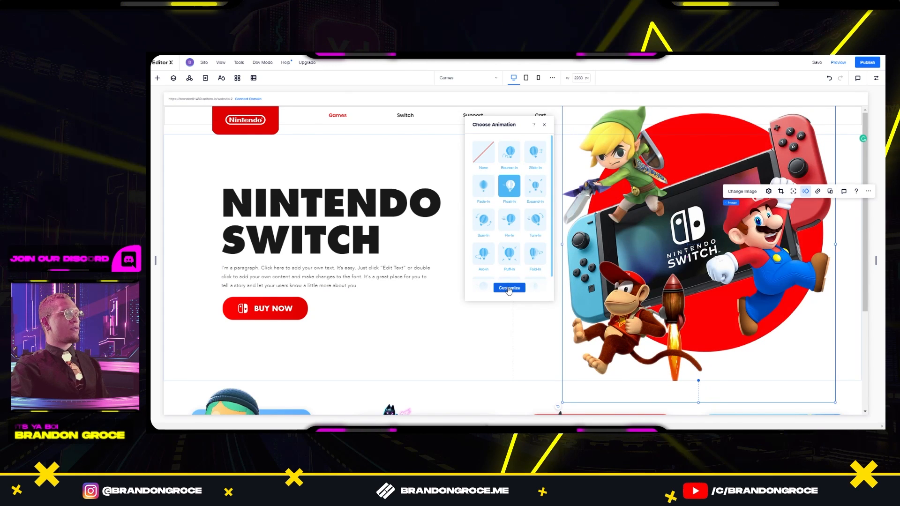
Step: Apply a Bounce-In animation to the Animal Crossing, Fortnite, Pokémon Sword and Kirby Fighters 2 card images together
{"action": "scroll", "coordinate": [244, 300], "scroll_direction": "down", "scroll_amount": 3}
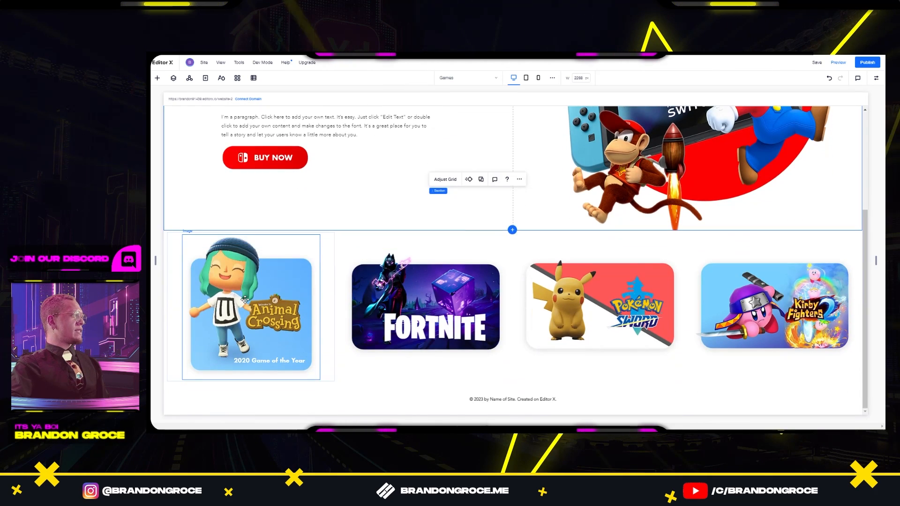
{"action": "left_click", "coordinate": [245, 300]}
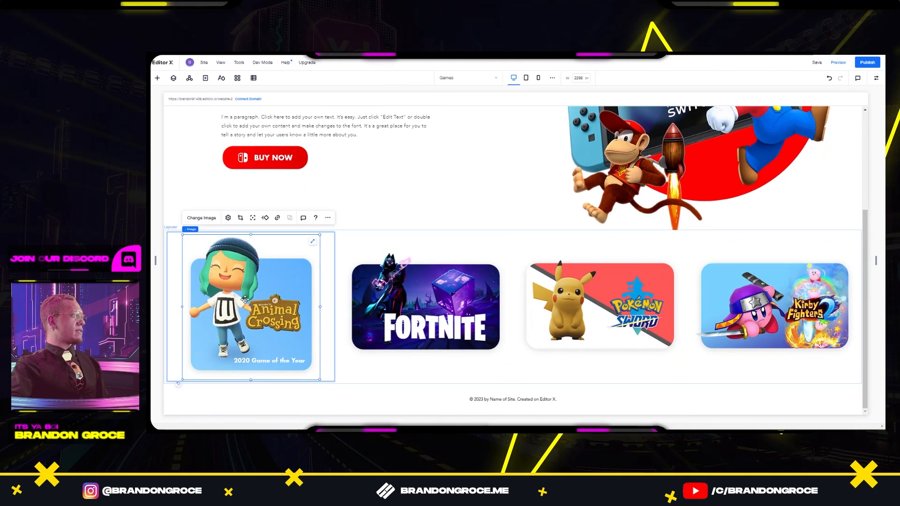
{"action": "left_click", "coordinate": [417, 305], "text": "shift"}
{"action": "left_click", "coordinate": [590, 305], "text": "shift"}
{"action": "left_click", "coordinate": [750, 305], "text": "shift"}
{"action": "left_click", "coordinate": [189, 218]}
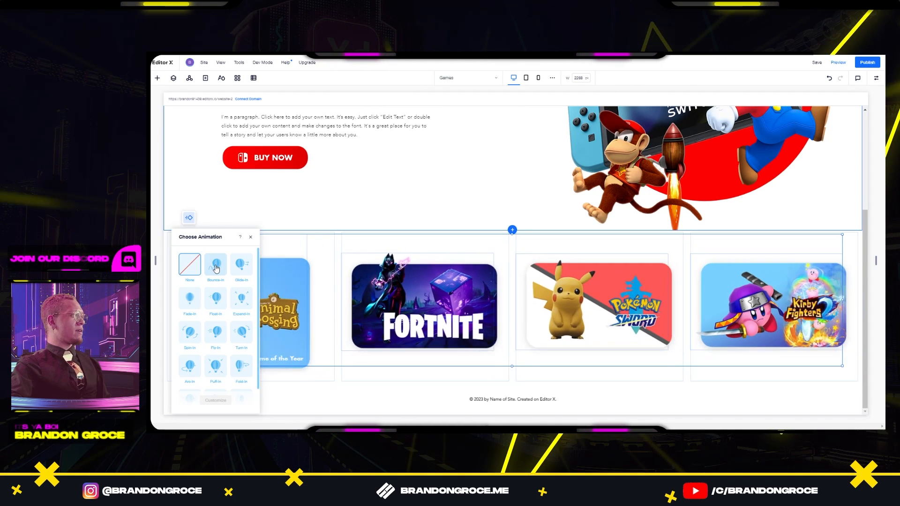
{"action": "left_click", "coordinate": [216, 268]}
Step: Customize the cards' Bounce-In with a 2-second duration, a 0.2-second delay and animating only the first time, and preview it
{"action": "left_click", "coordinate": [216, 399]}
{"action": "left_click_drag", "start_coordinate": [202, 361], "coordinate": [208, 359]}
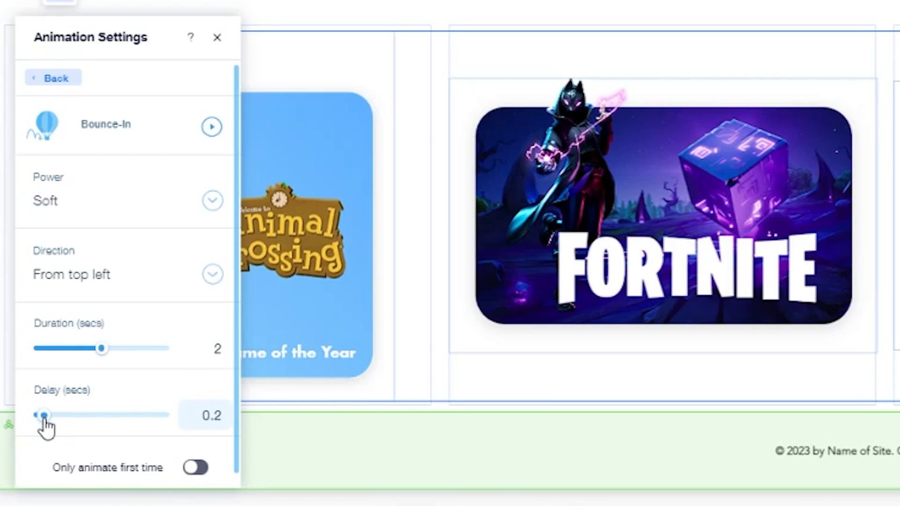
{"action": "left_click", "coordinate": [196, 468]}
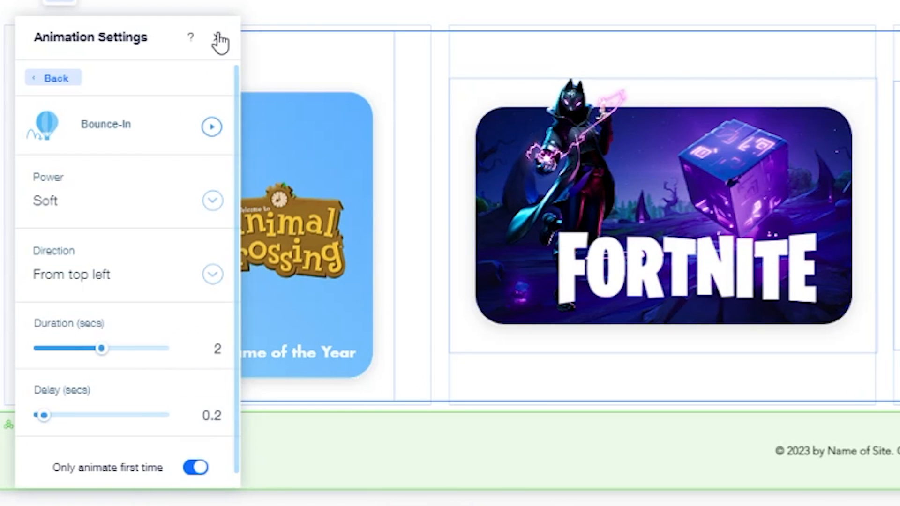
{"action": "left_click", "coordinate": [213, 127]}
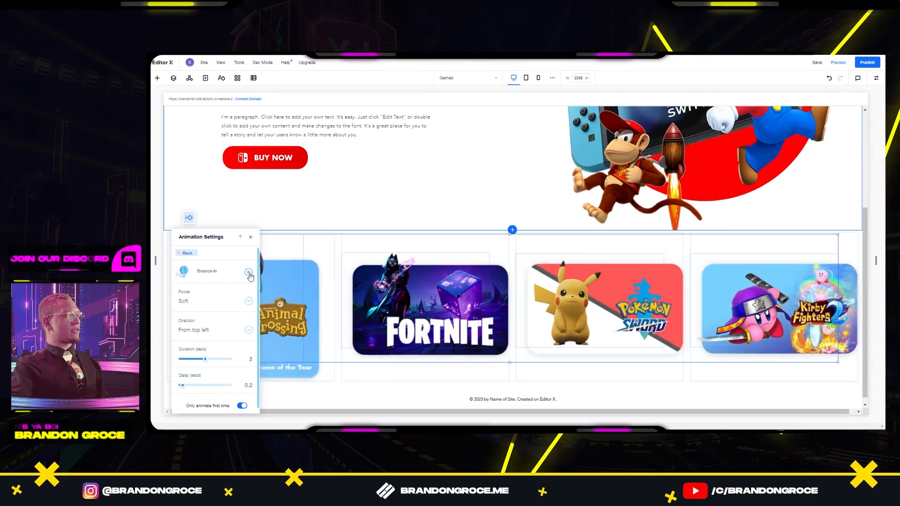